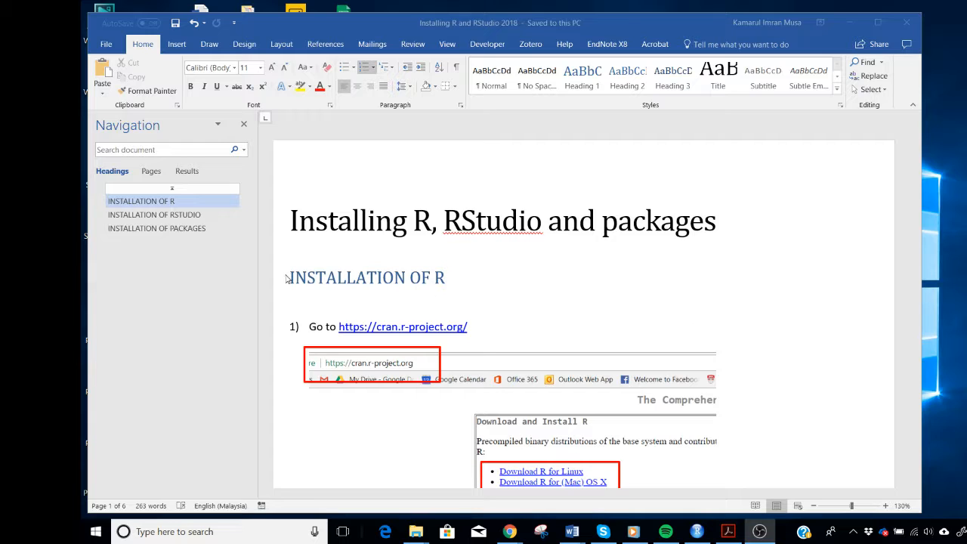
left_click(293, 279)
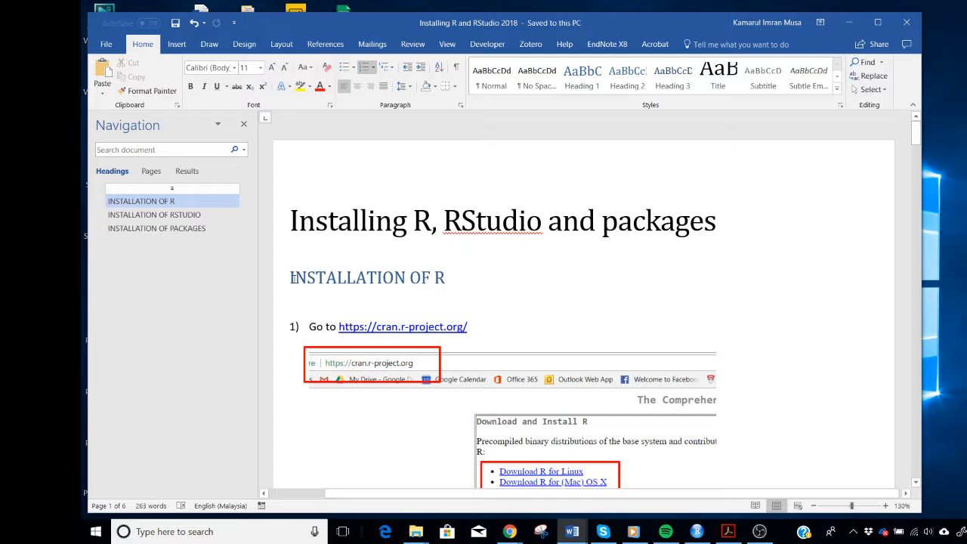
triple_click(400, 280)
left_click(483, 295)
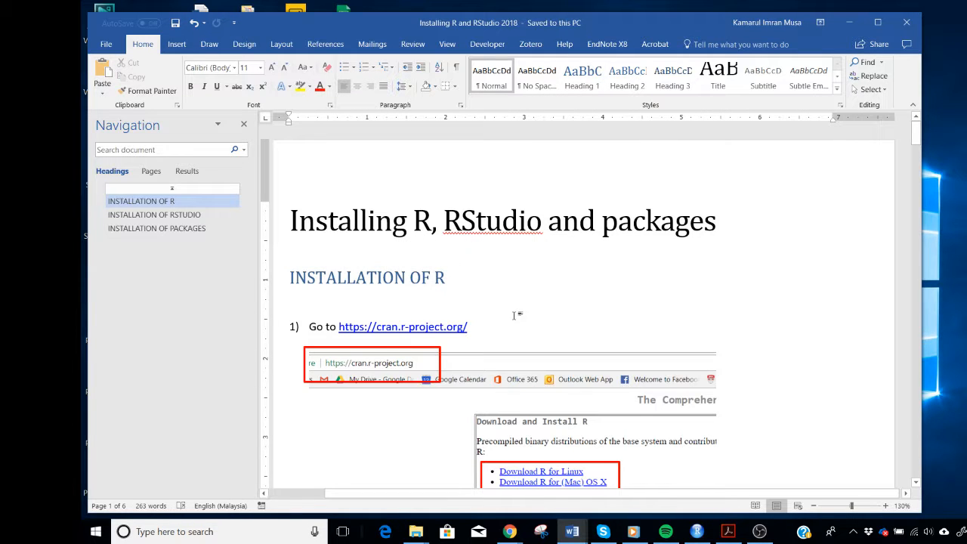
scroll(514, 315, "down", 2)
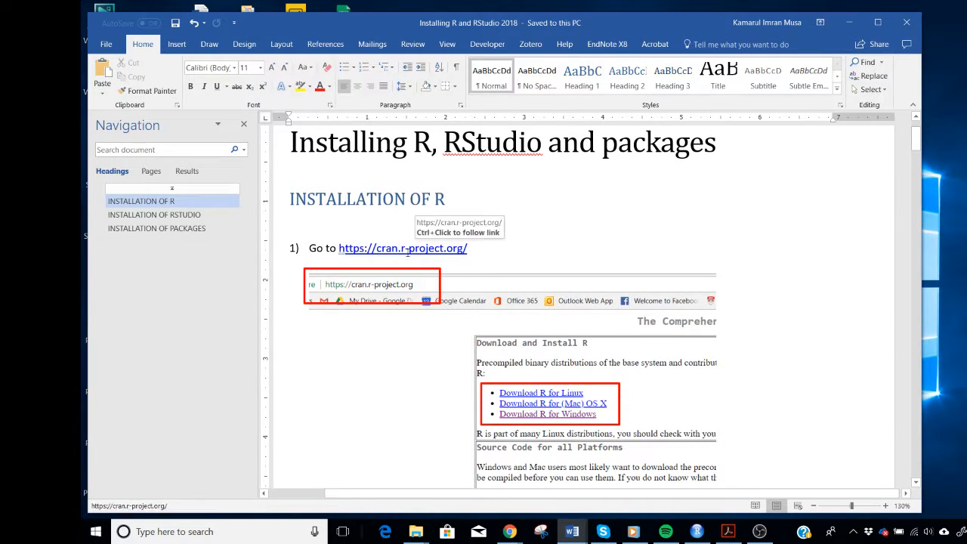
left_click(408, 256, "ctrl")
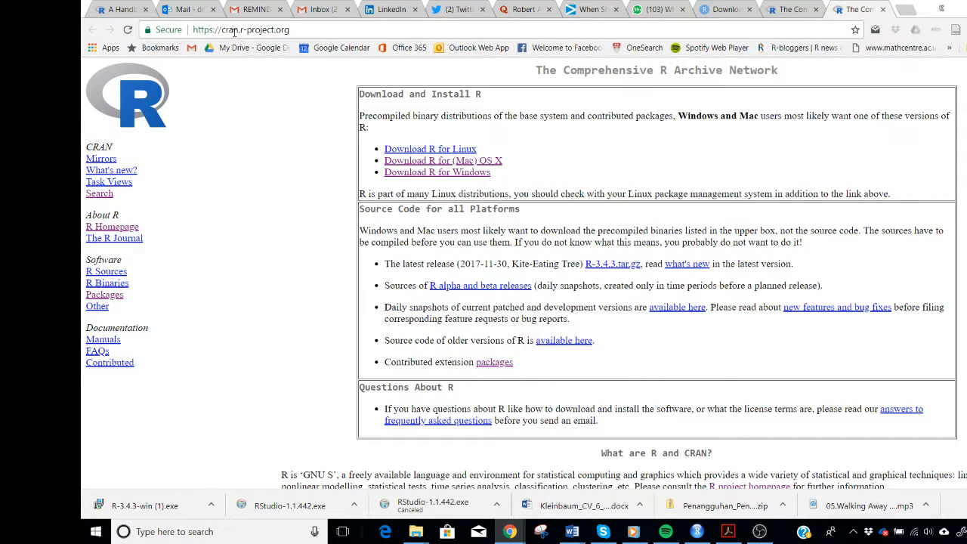
left_click_drag(194, 29, 290, 29)
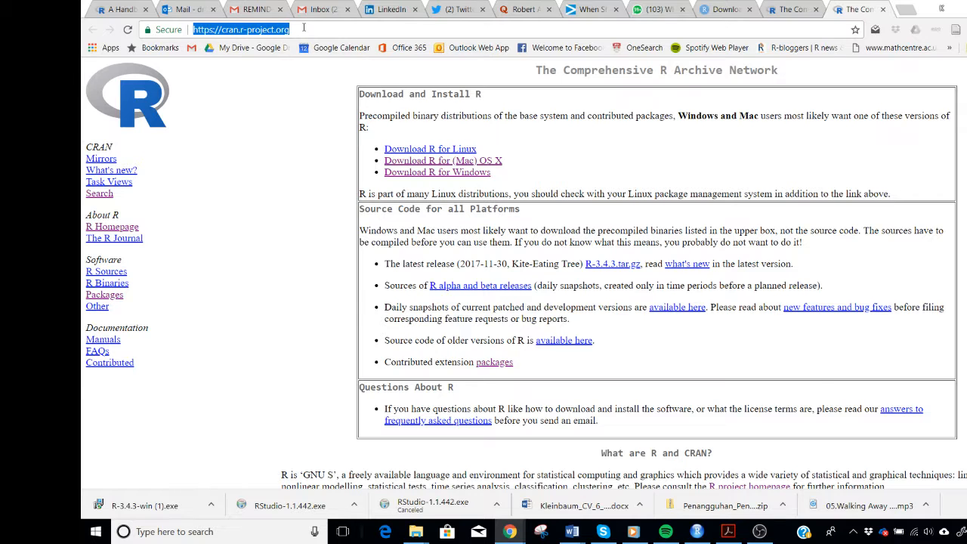
left_click(276, 225)
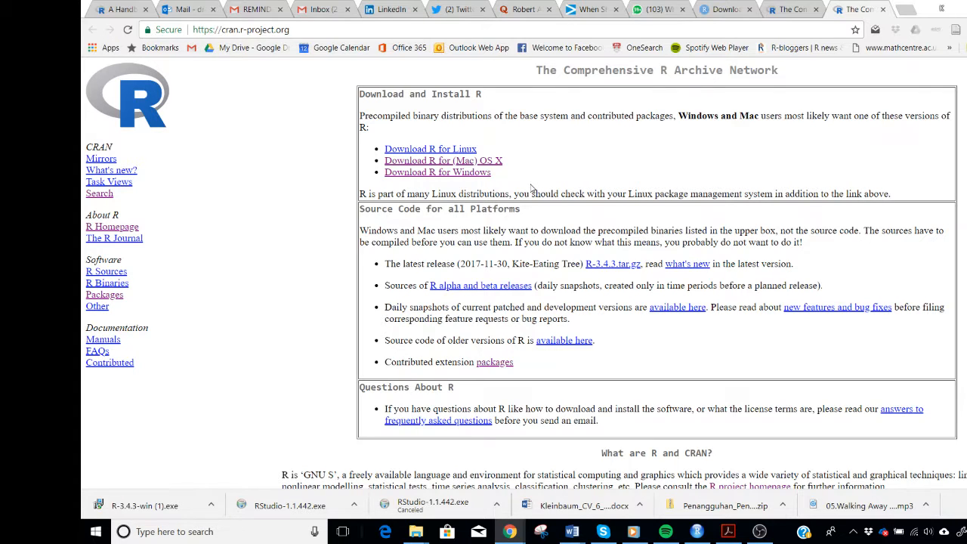
Step: Go to the base distribution of R for Windows and bring up the options for the R 3.4.3 download link, dismissing them unused
left_click(469, 173)
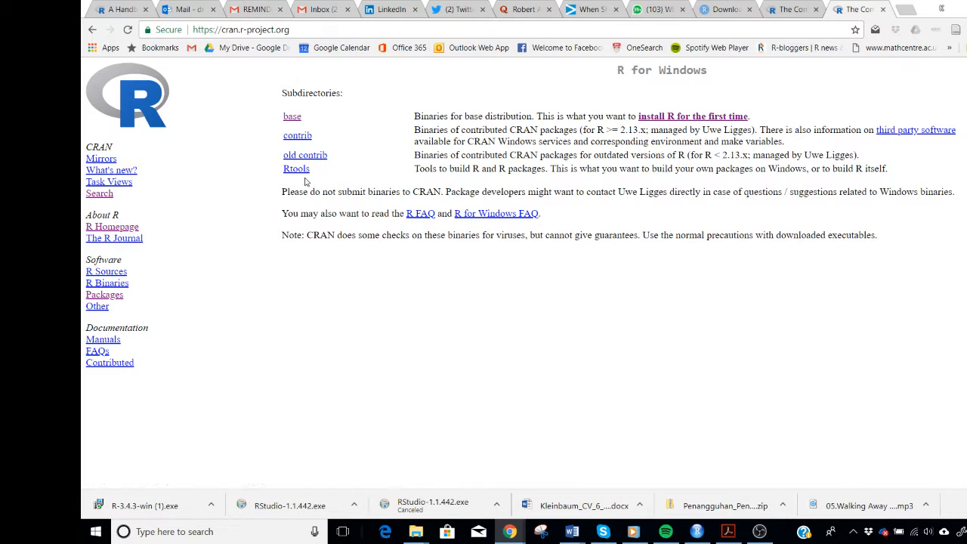
left_click(291, 116)
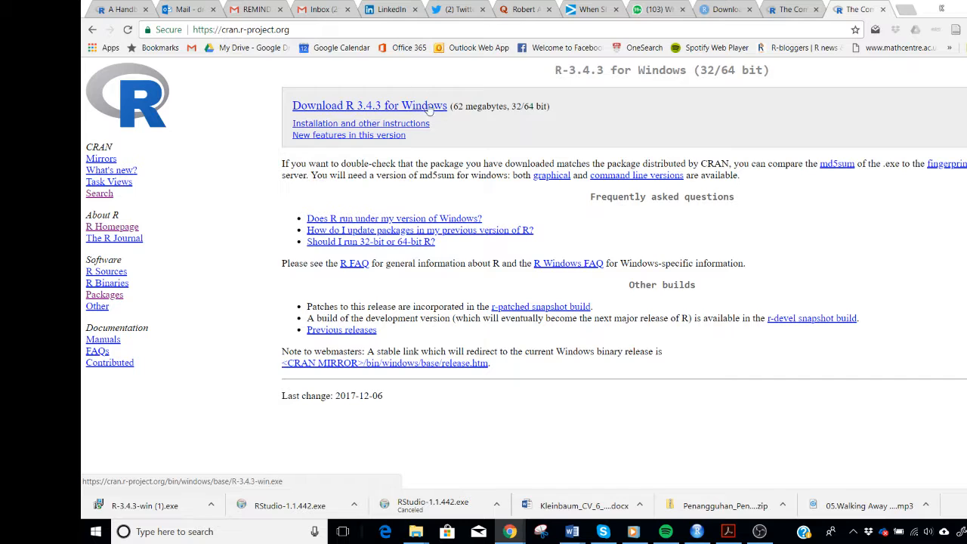
right_click(349, 111)
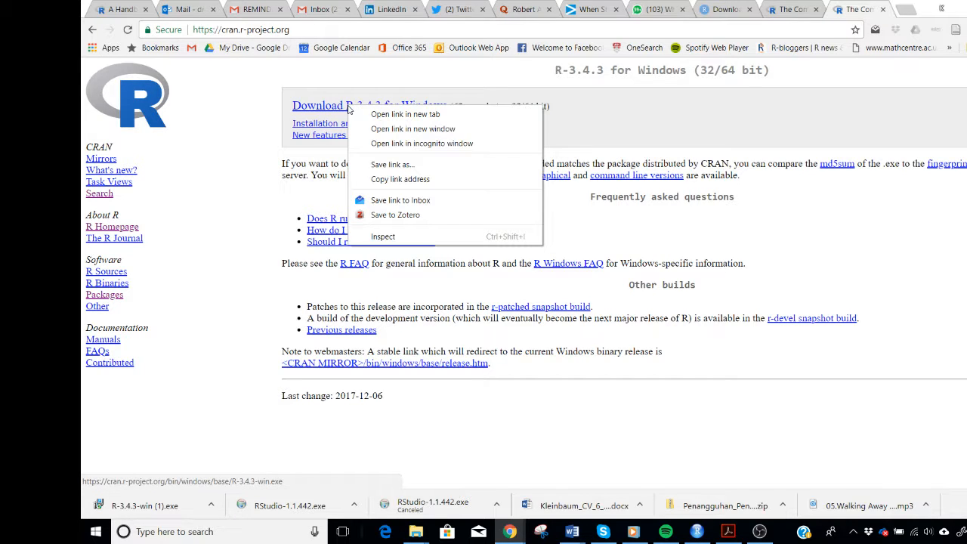
left_click(292, 208)
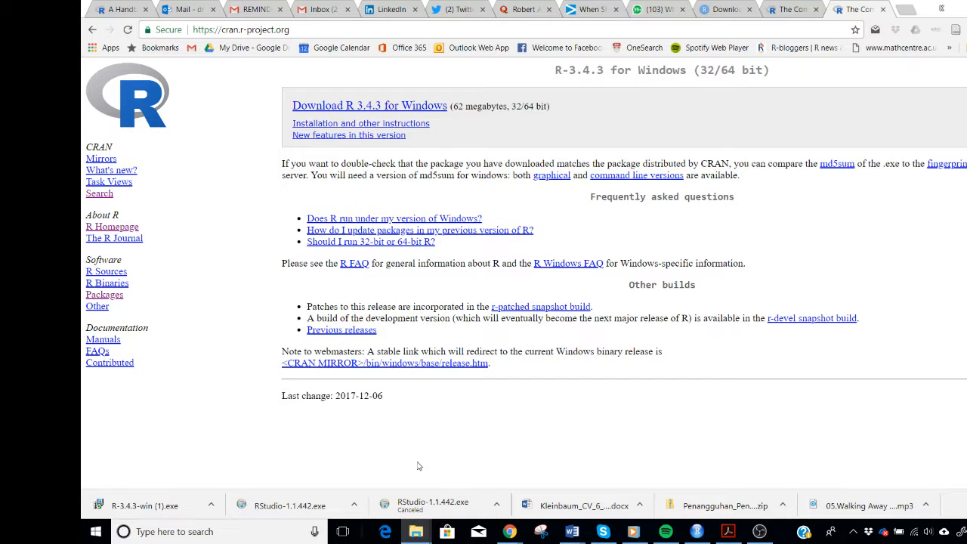
Step: Run the R-3.4.3-win (1) installer from the Downloads folder in English and advance past the license information
left_click_drag(966, 151, 609, 114)
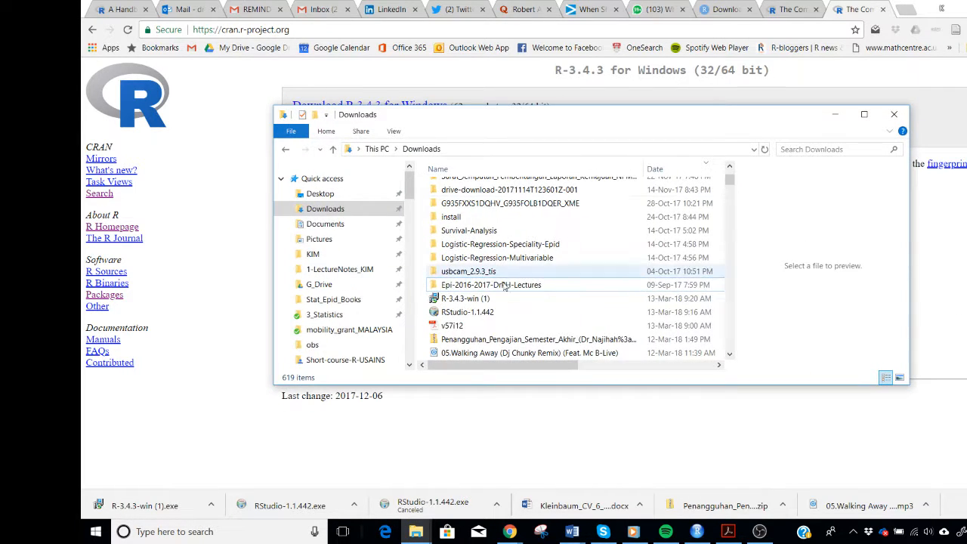
left_click(469, 299)
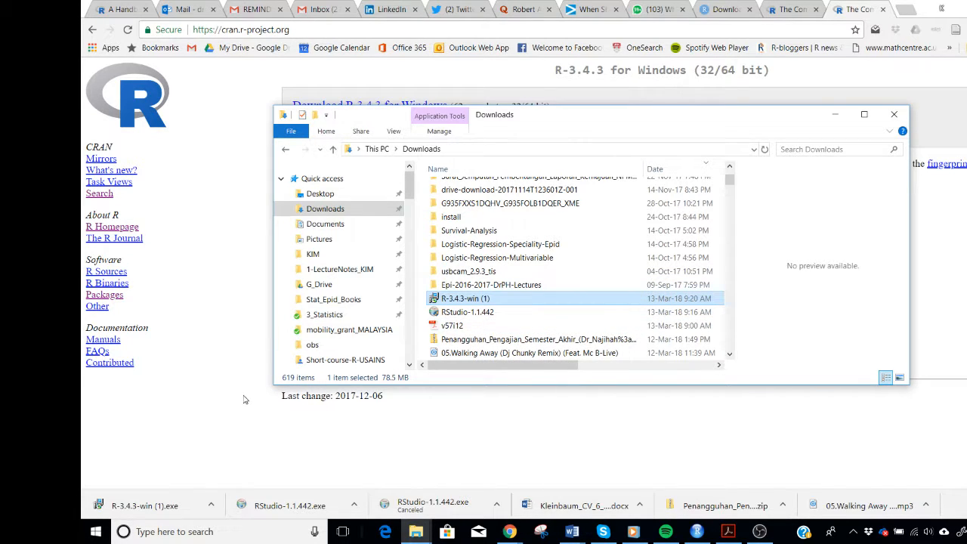
double_click(464, 299)
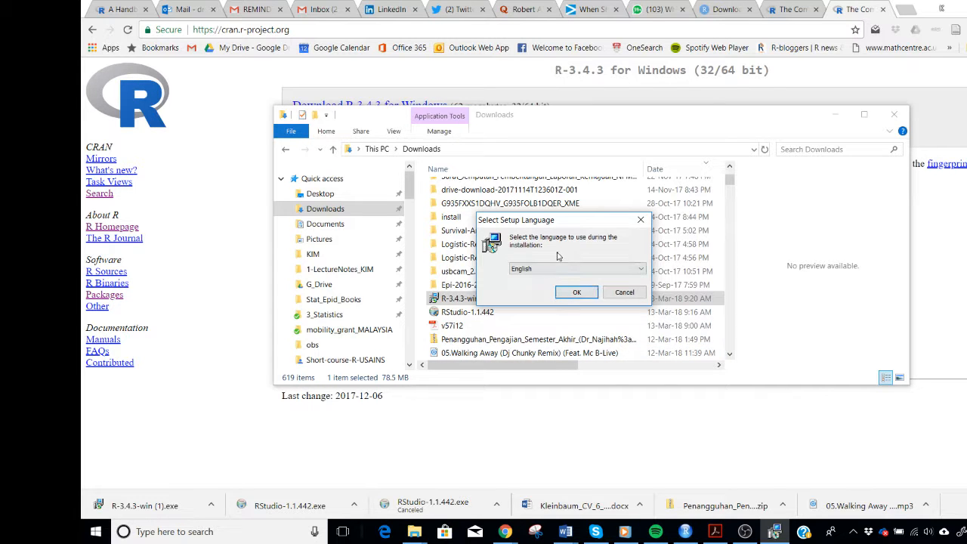
left_click(573, 292)
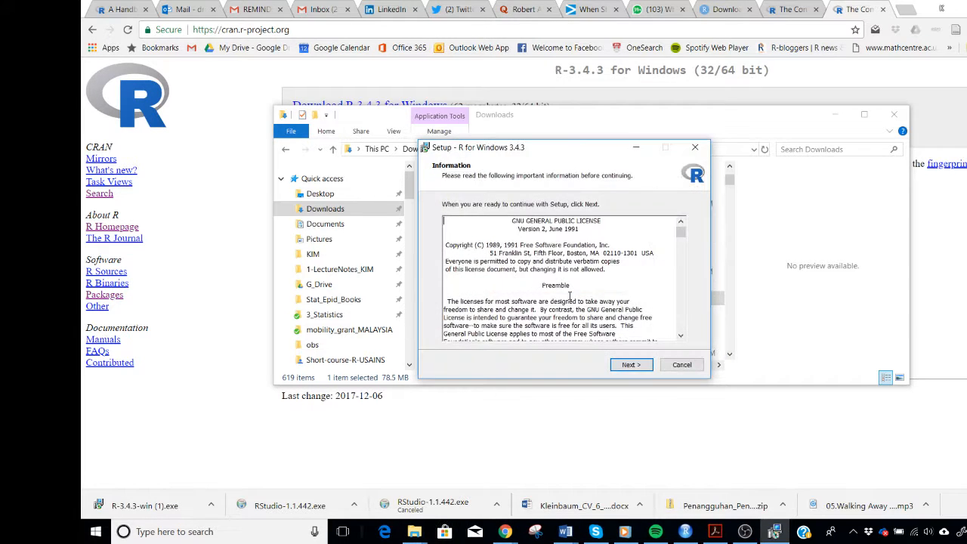
left_click(632, 367)
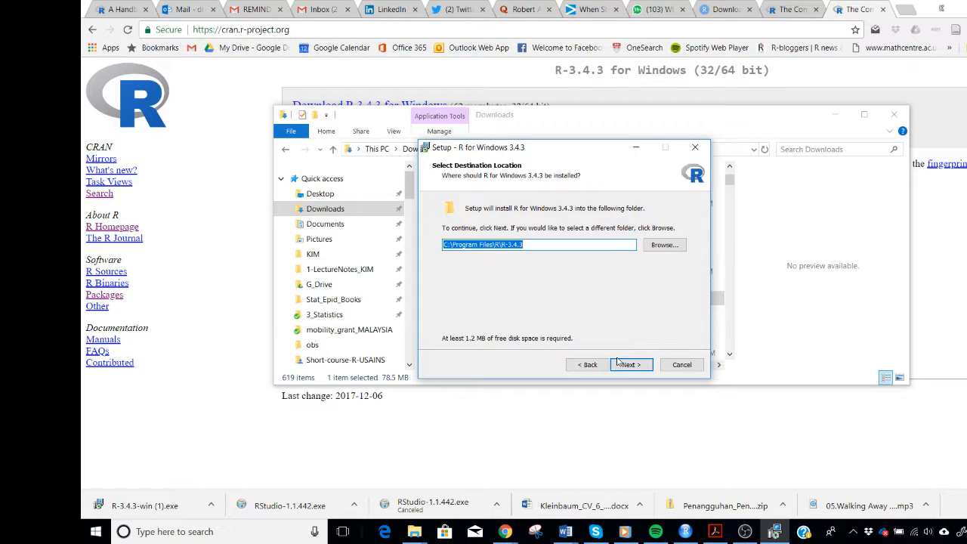
Step: Exit the R for Windows 3.4.3 setup without installing and minimize the Downloads folder
left_click(679, 366)
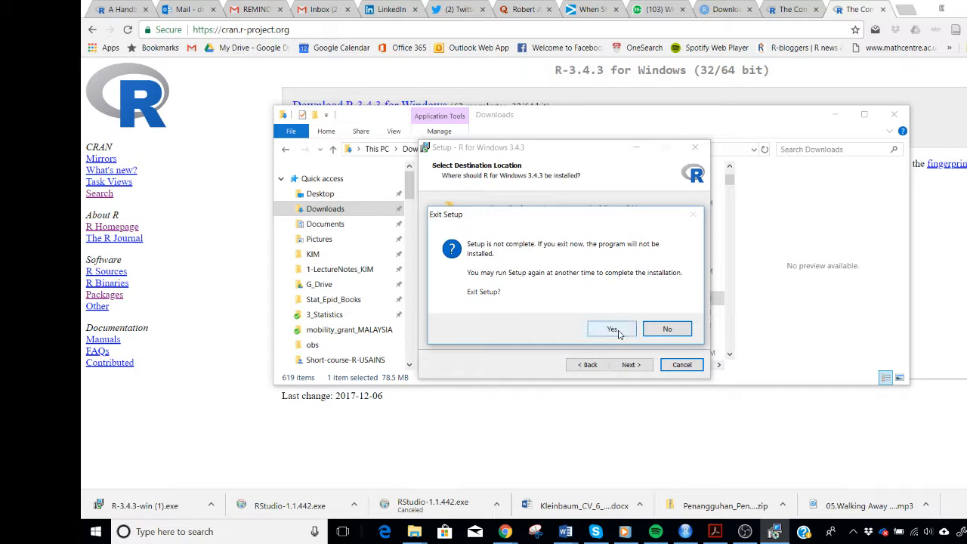
left_click(613, 330)
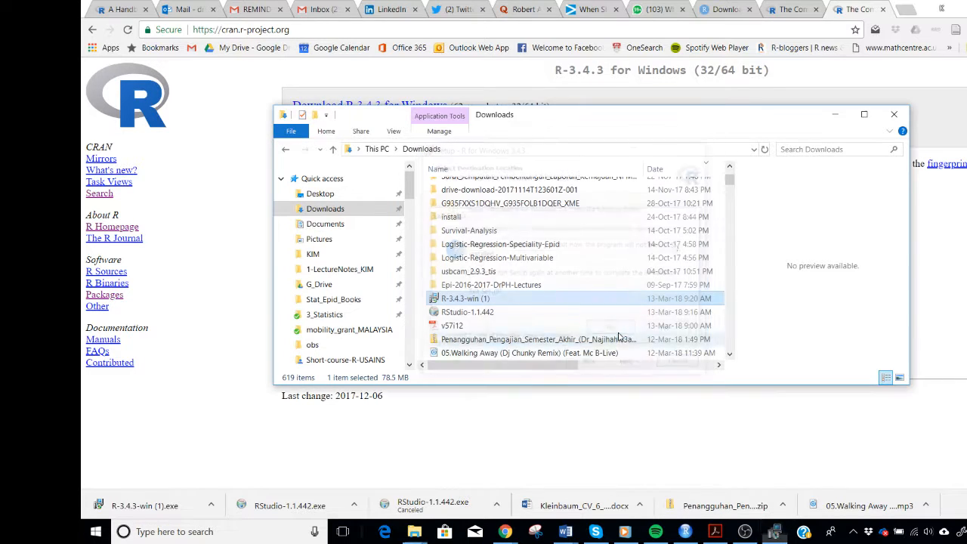
left_click(835, 115)
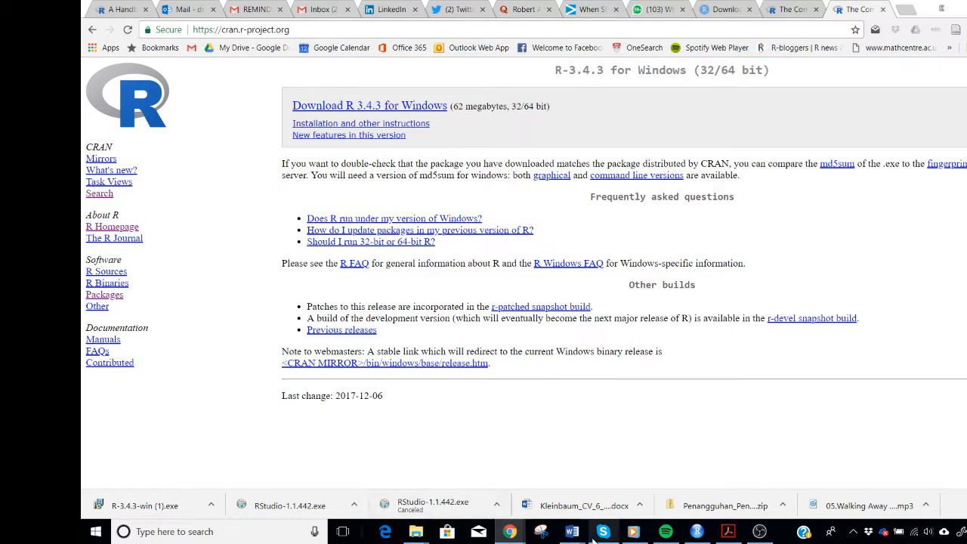
Step: Switch to the Installing R and RStudio 2018 Word document and open the rstudio.com link in its Installation of RStudio section
mouse_move(567, 518)
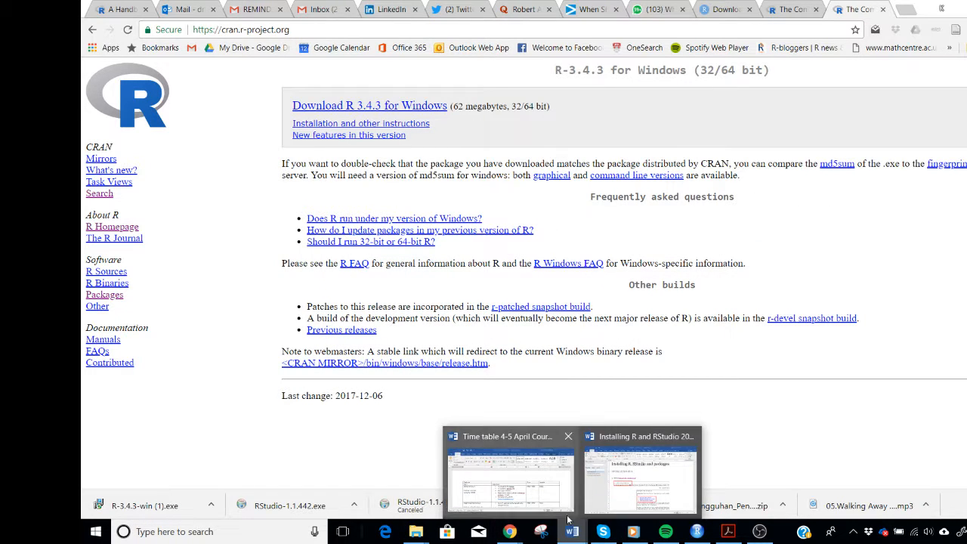
left_click(606, 484)
scroll(421, 281, "down", 10)
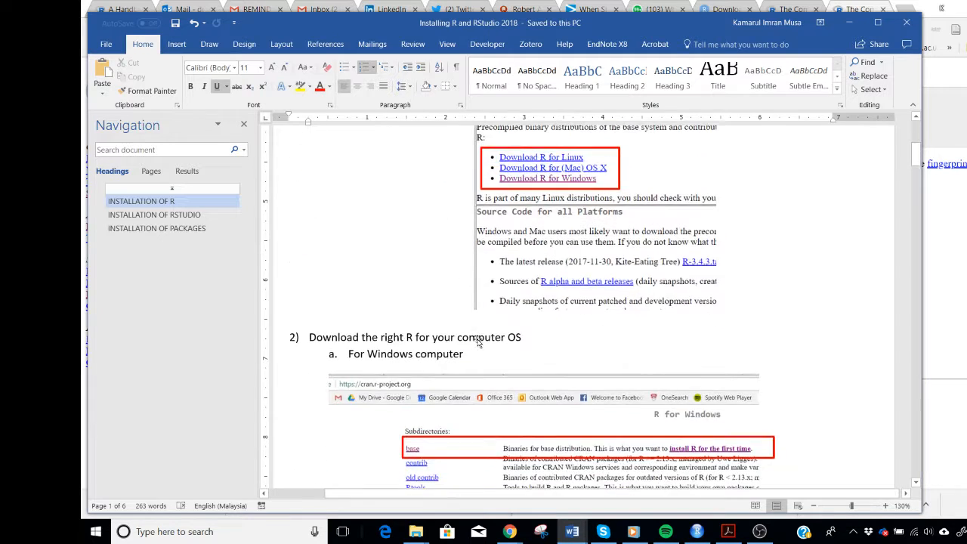
scroll(477, 339, "down", 12)
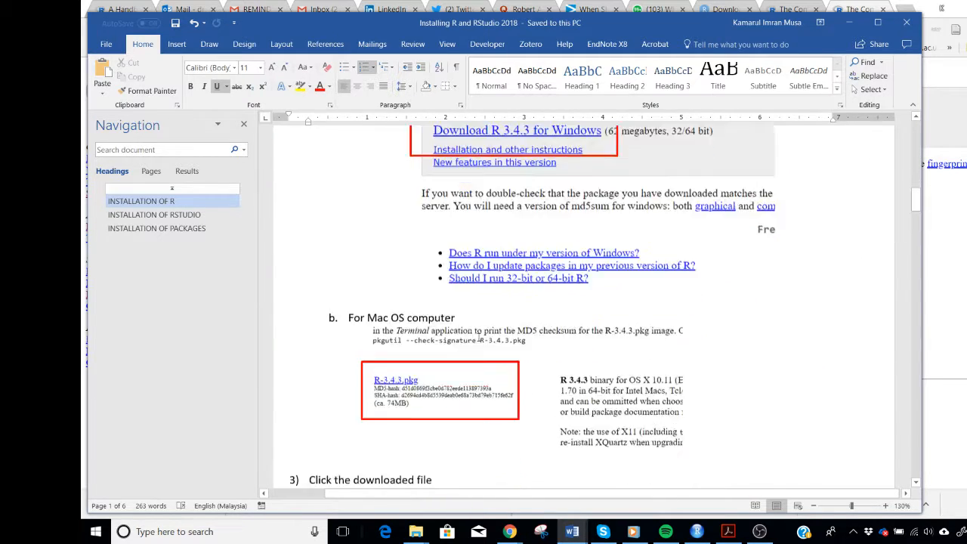
scroll(479, 337, "down", 10)
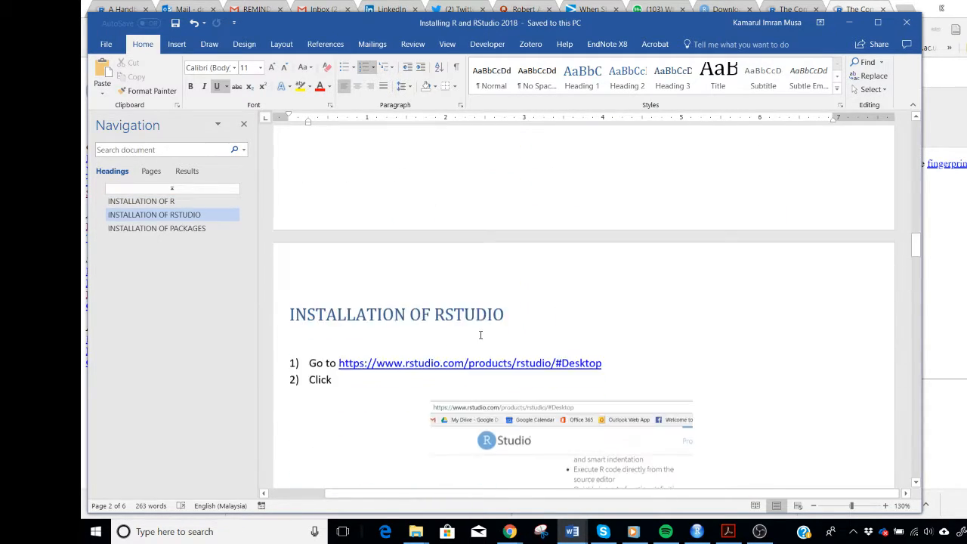
scroll(396, 266, "up", 1)
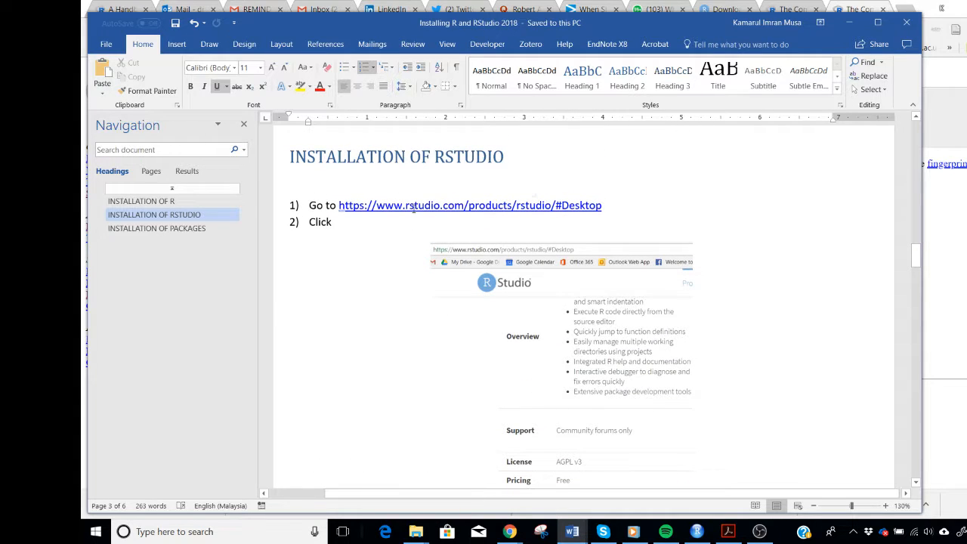
left_click(413, 206, "ctrl")
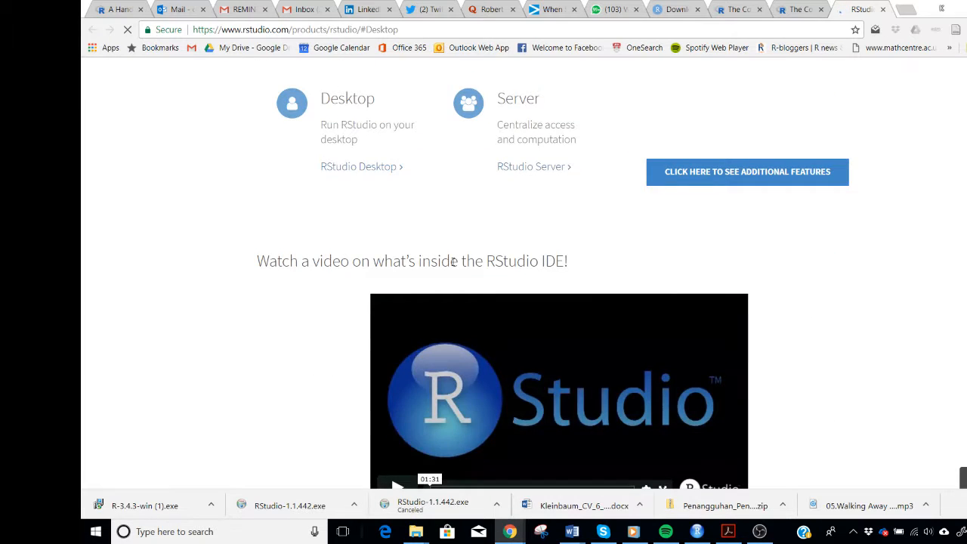
Step: Open the RStudio product page on the website and go to its RStudio Desktop section
scroll(454, 262, "up", 5)
mouse_move(557, 93)
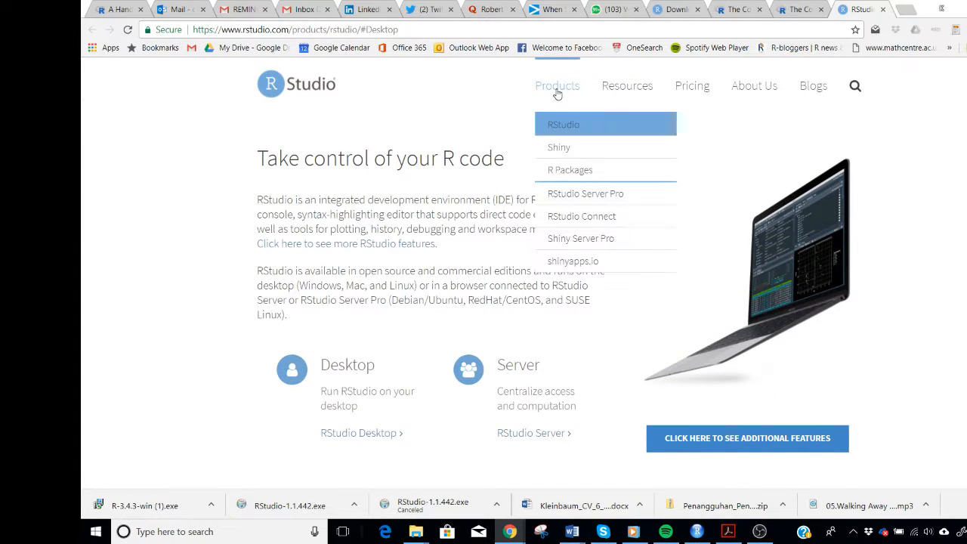
left_click(557, 133)
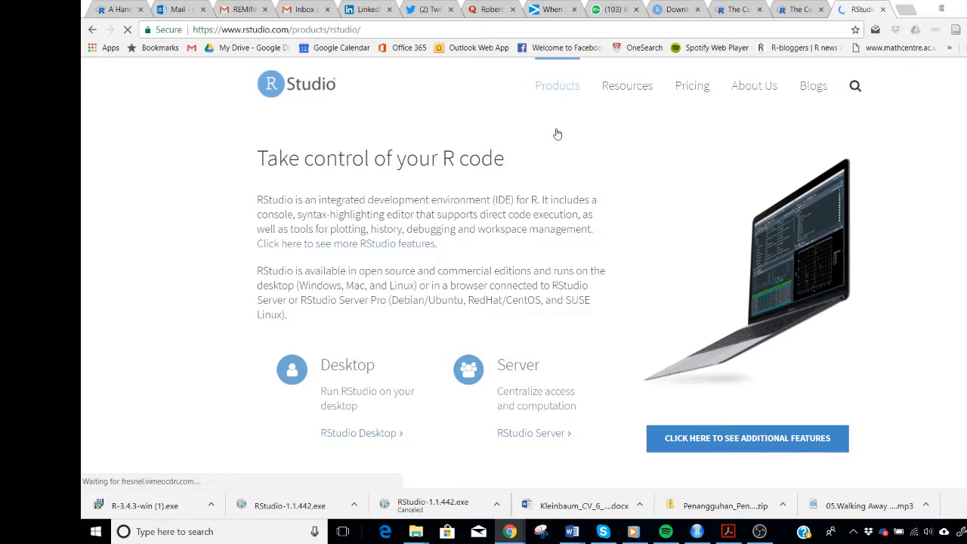
scroll(471, 217, "down", 3)
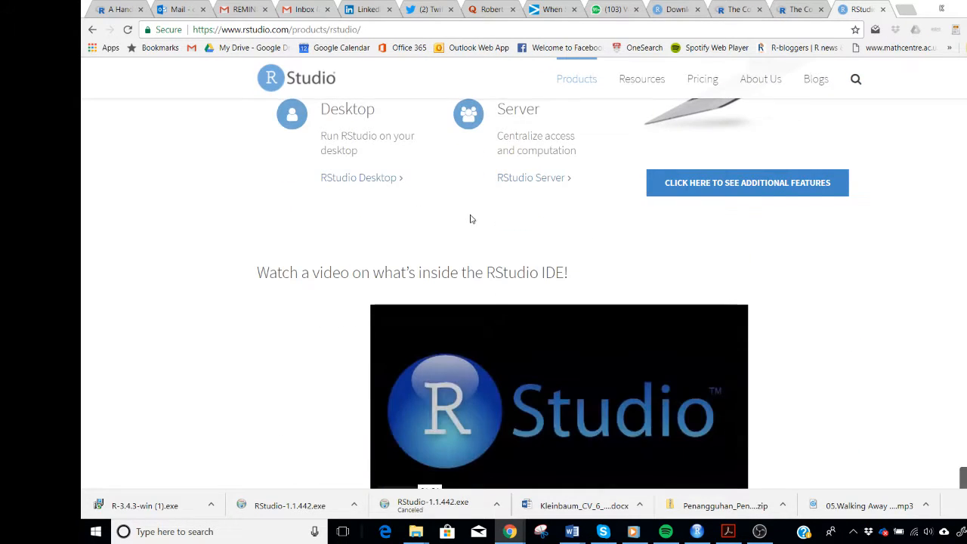
scroll(451, 229, "up", 2)
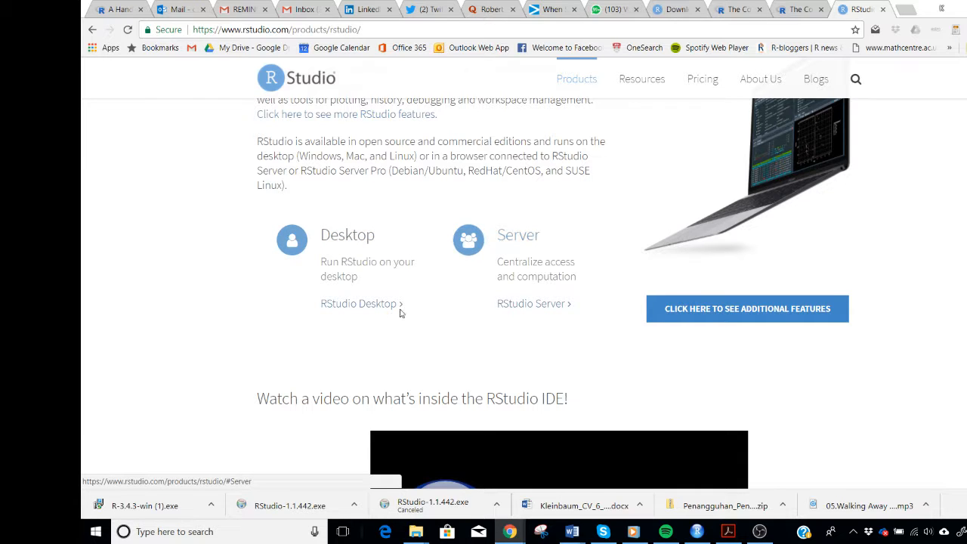
left_click(360, 305)
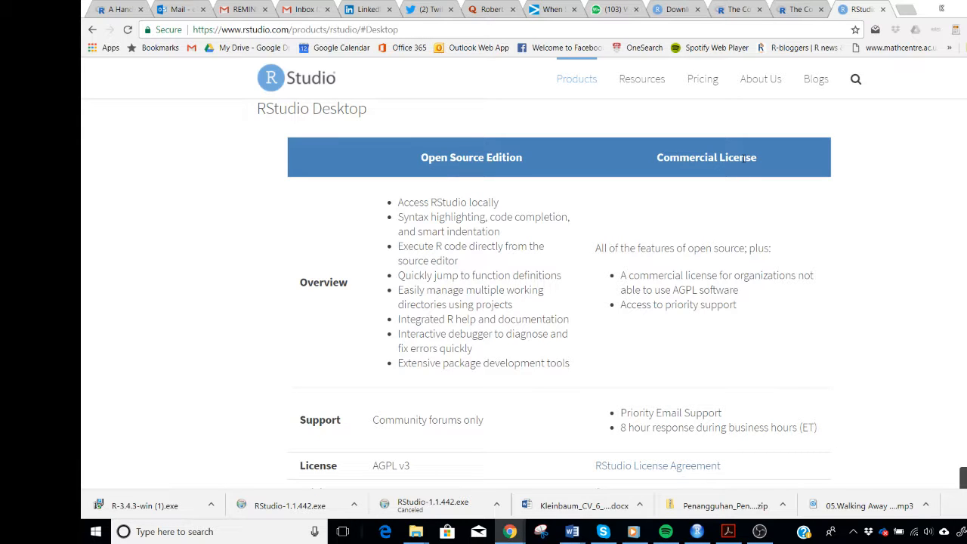
Step: Compare the RStudio Desktop editions and open the download page for the free Open Source Edition
scroll(485, 298, "down", 3)
scroll(489, 295, "up", 3)
scroll(481, 249, "down", 3)
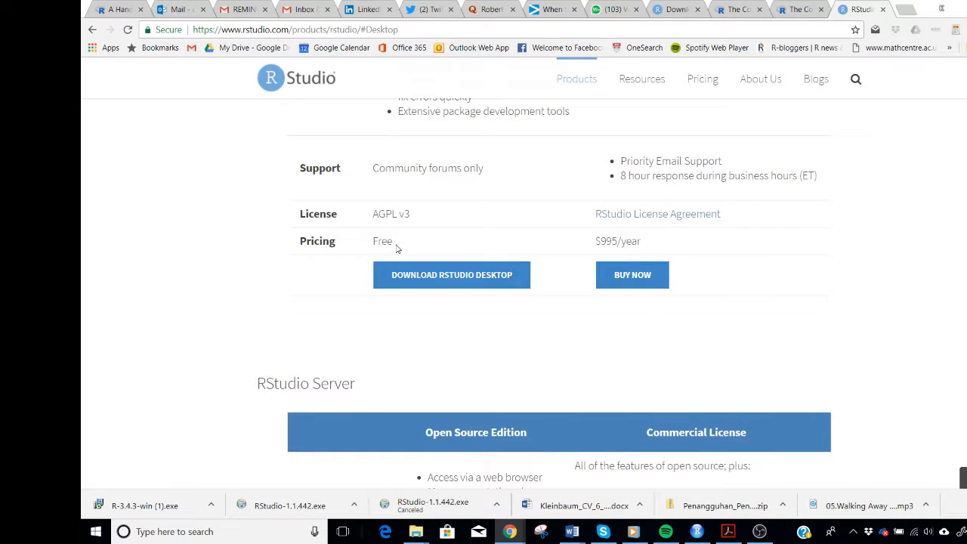
left_click_drag(375, 240, 406, 243)
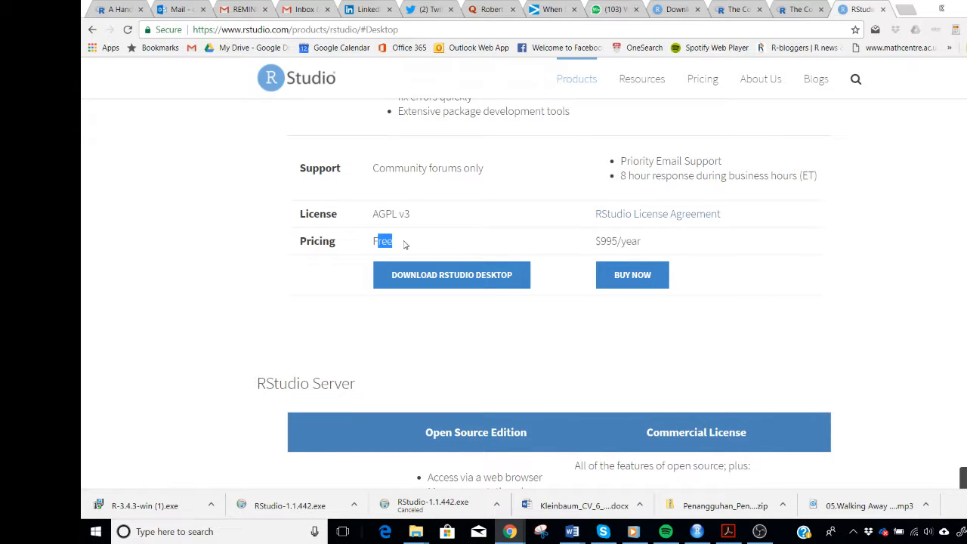
left_click(448, 281)
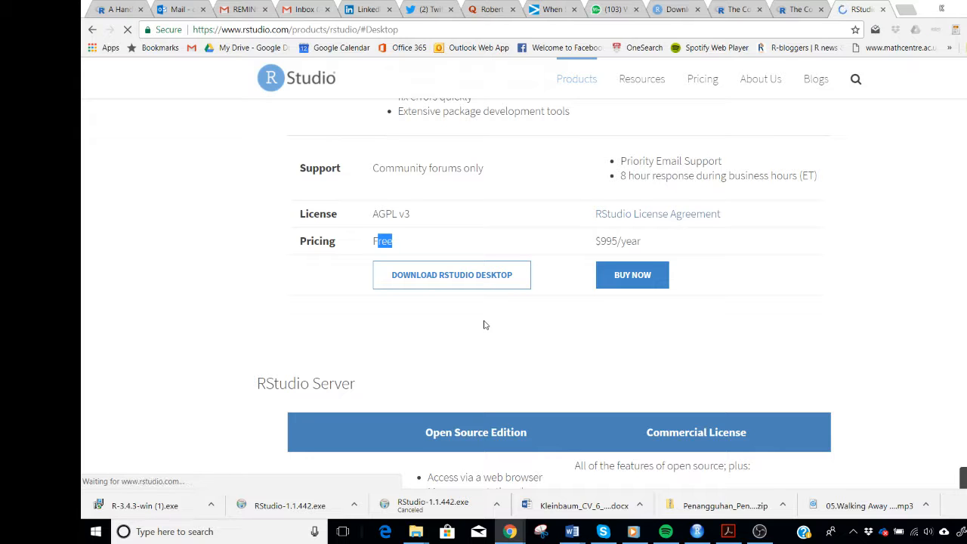
Step: Choose the free RStudio Desktop Open Source License download to reach the list of platform installers
scroll(451, 310, "down", 2)
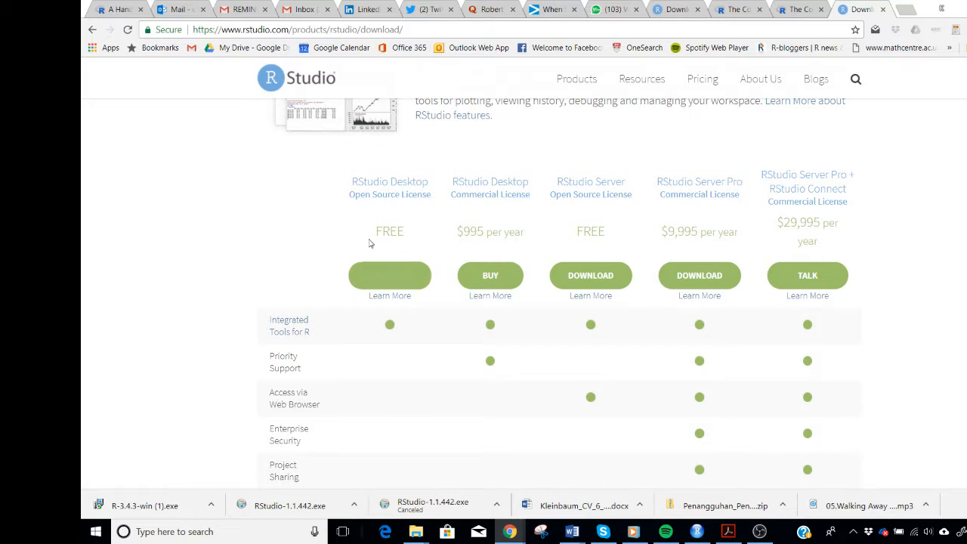
left_click_drag(354, 182, 430, 197)
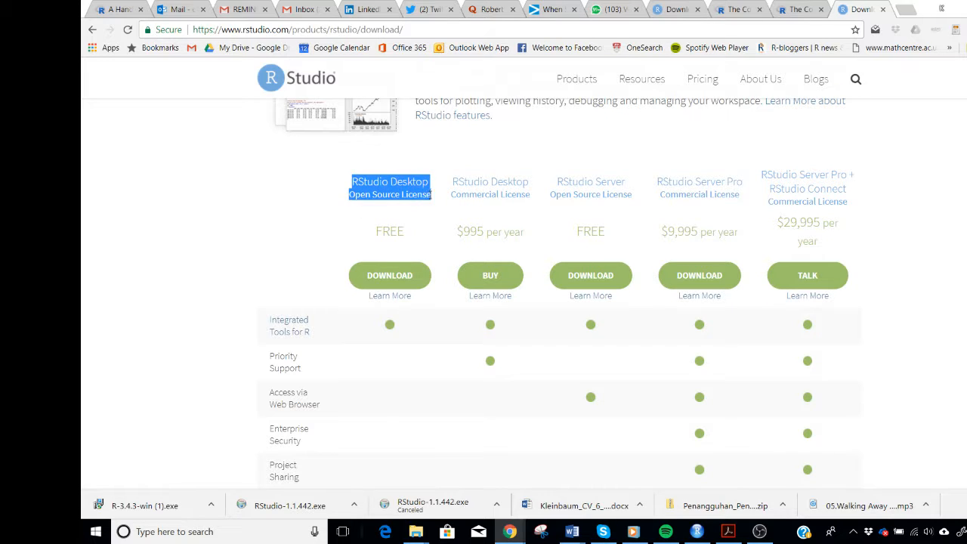
left_click(400, 276)
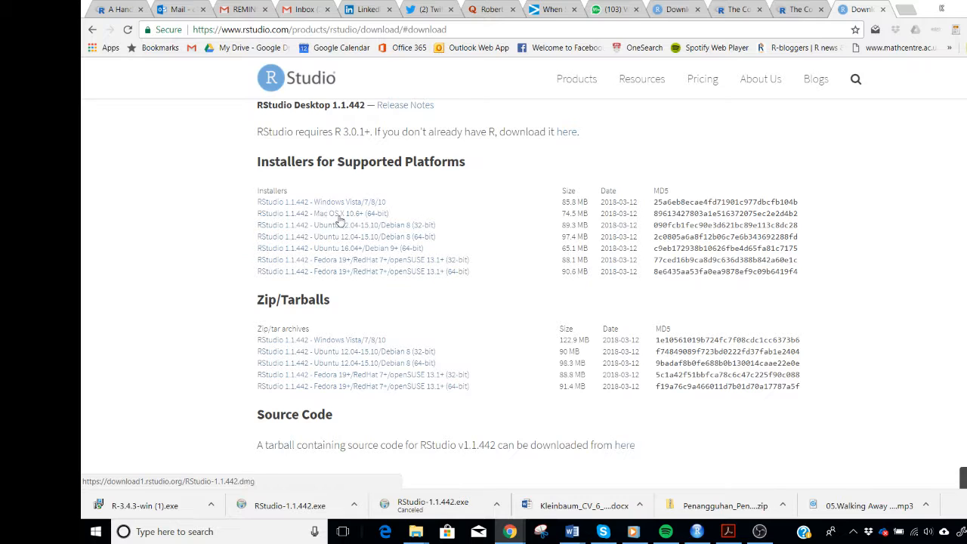
Step: Open the Downloads folder in File Explorer and try to launch the RStudio-1.1.442 installer
mouse_move(422, 532)
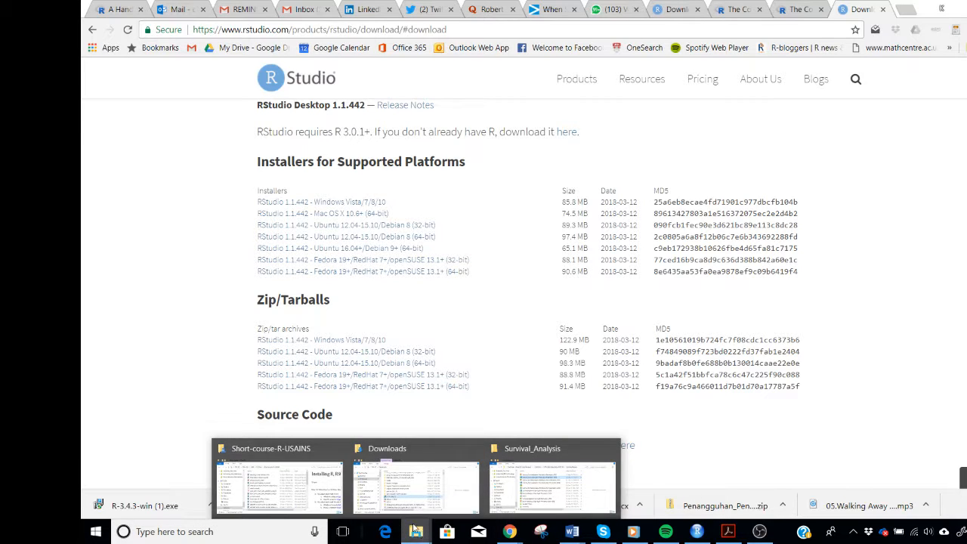
left_click(412, 457)
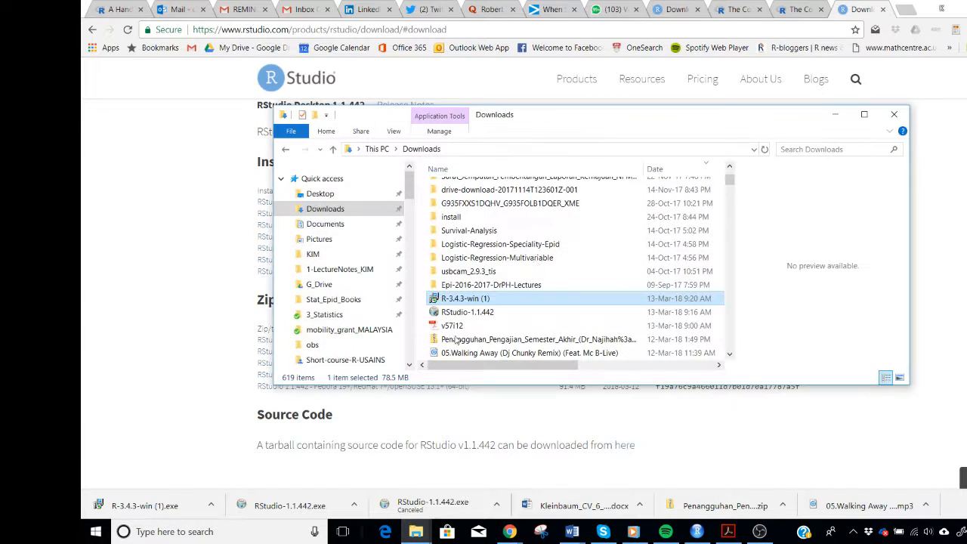
left_click(508, 312)
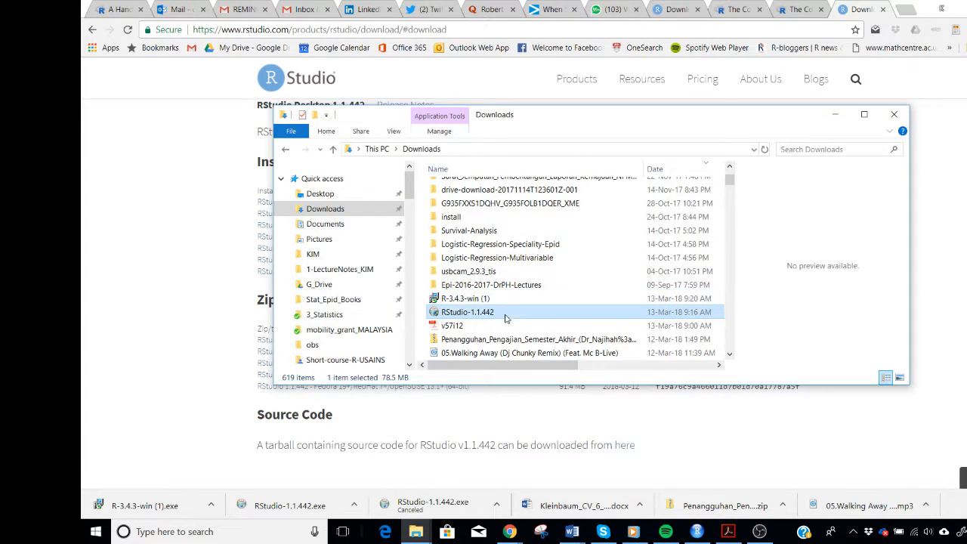
double_click(463, 313)
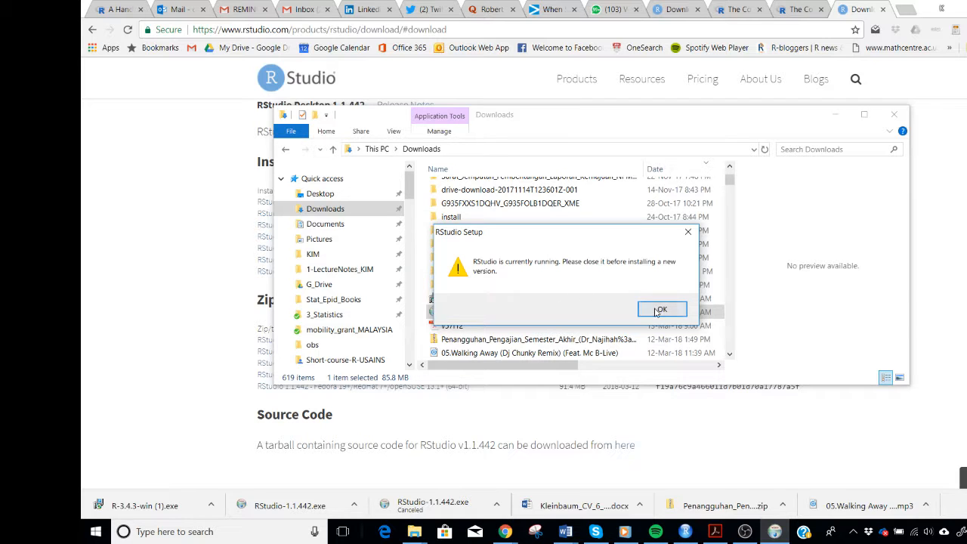
left_click(656, 312)
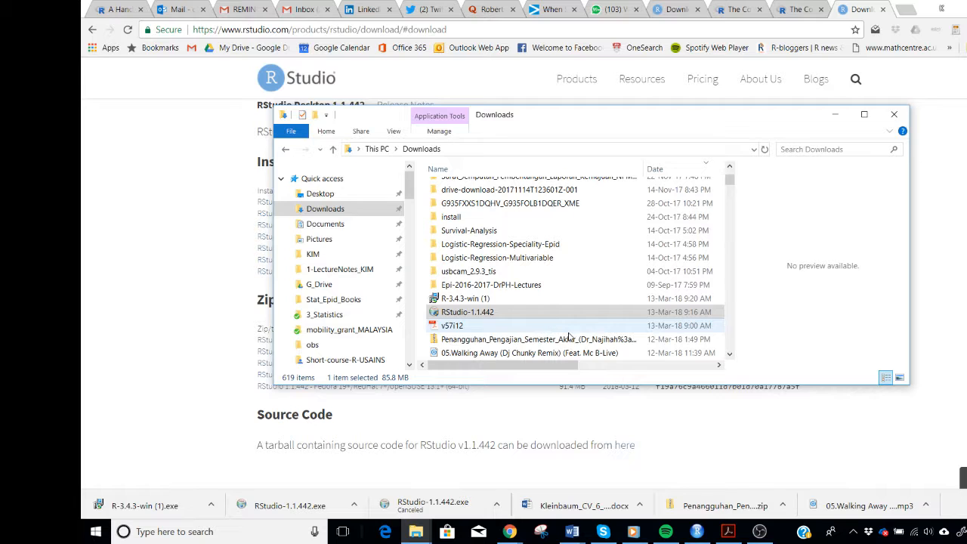
Step: Switch to the running RStudio session and close it
left_click(698, 532)
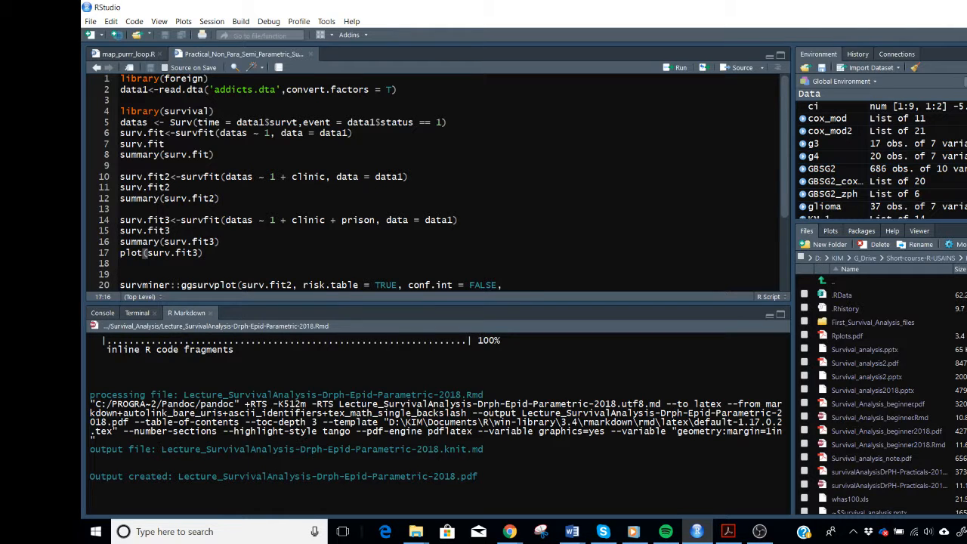
key("alt+F4")
left_click(621, 284)
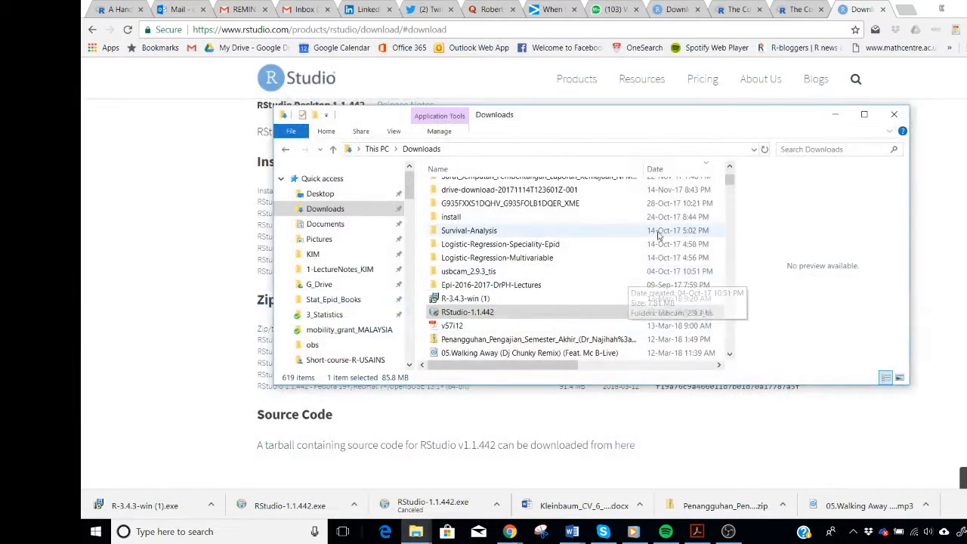
Step: Run the RStudio-1.1.442 setup with its default destination folder as far as the Start Menu folder page, and quit without installing
left_click(487, 313)
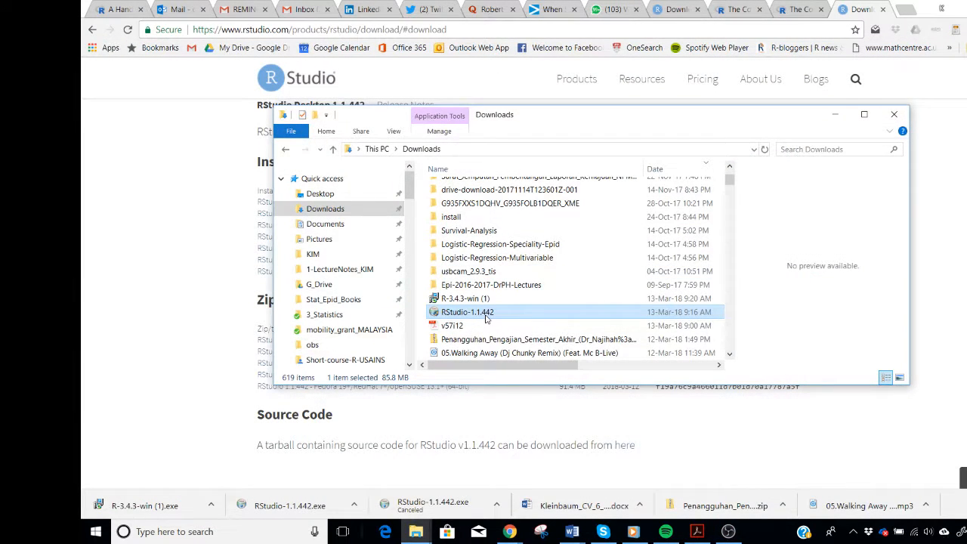
double_click(485, 316)
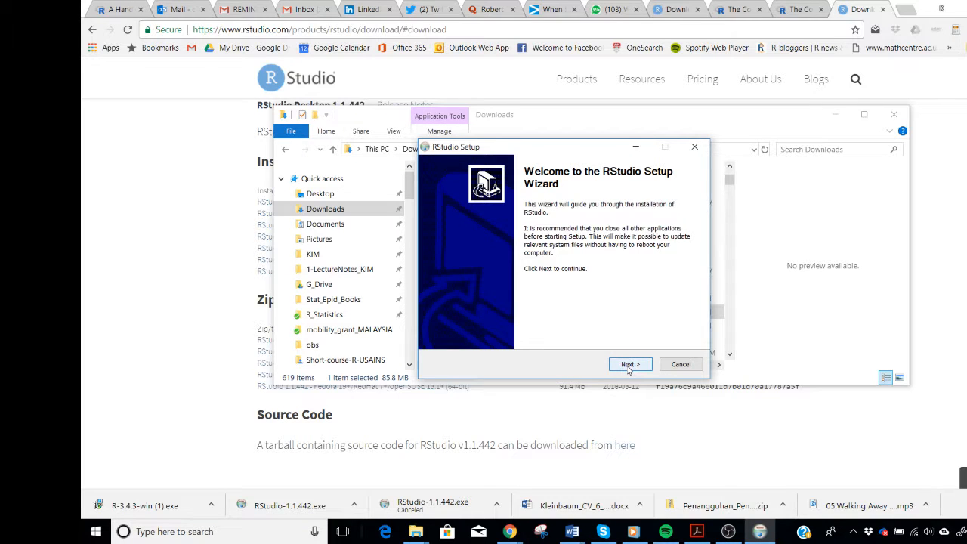
left_click(629, 364)
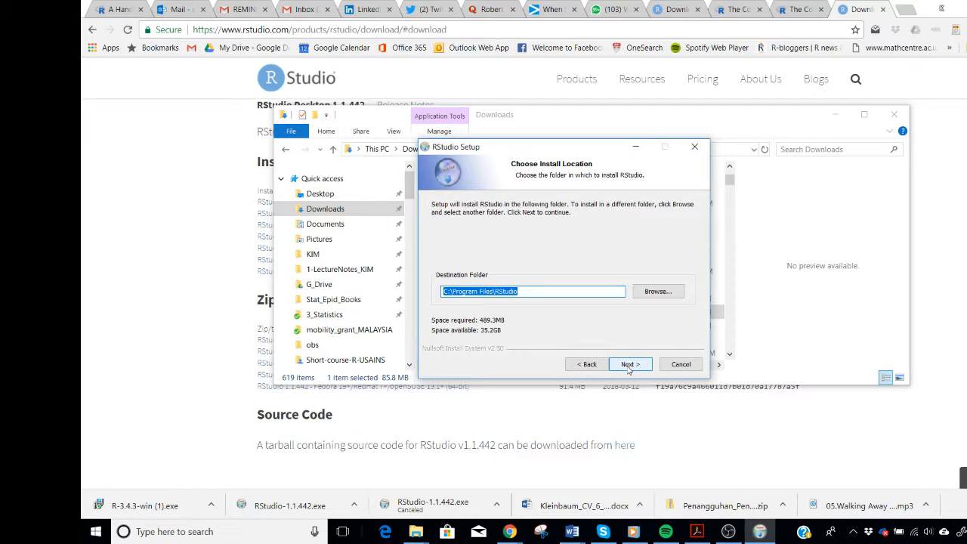
left_click(629, 365)
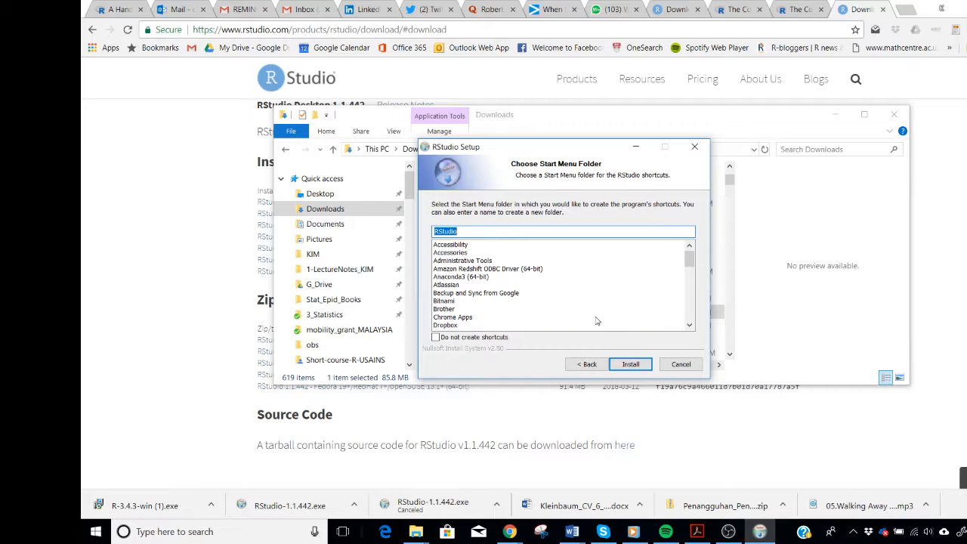
left_click(669, 366)
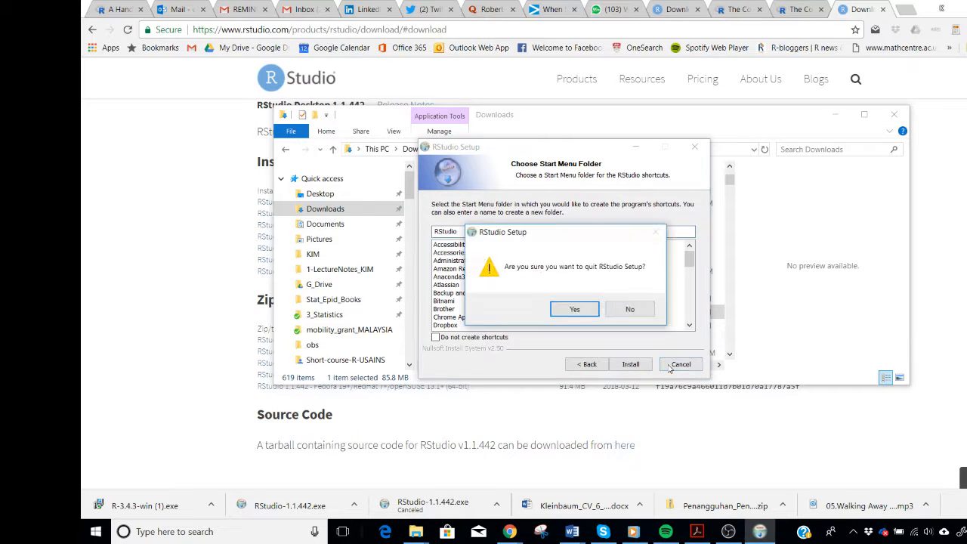
left_click(574, 310)
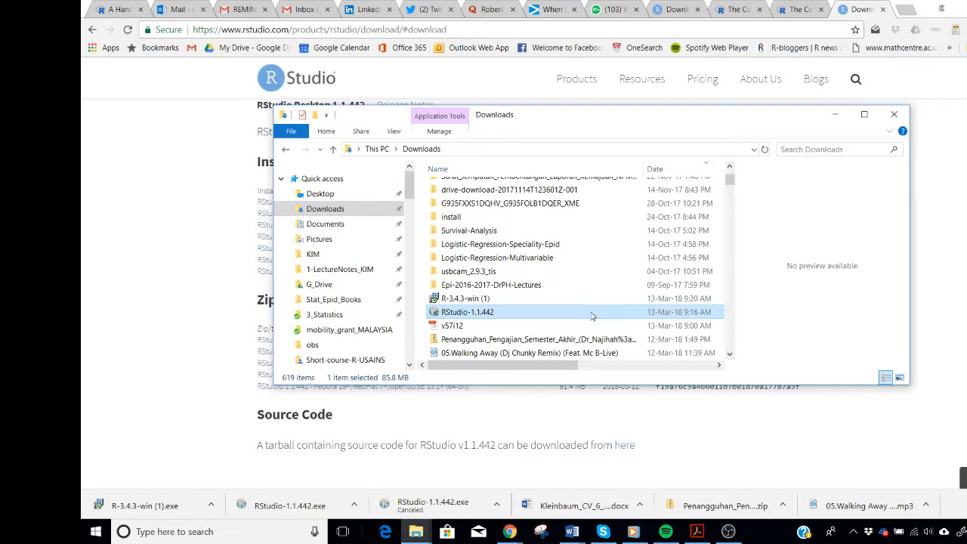
Step: Return to the Installing R and RStudio 2018 Word document and review its Installation of R and Installation of RStudio sections
left_click(572, 531)
left_click(626, 476)
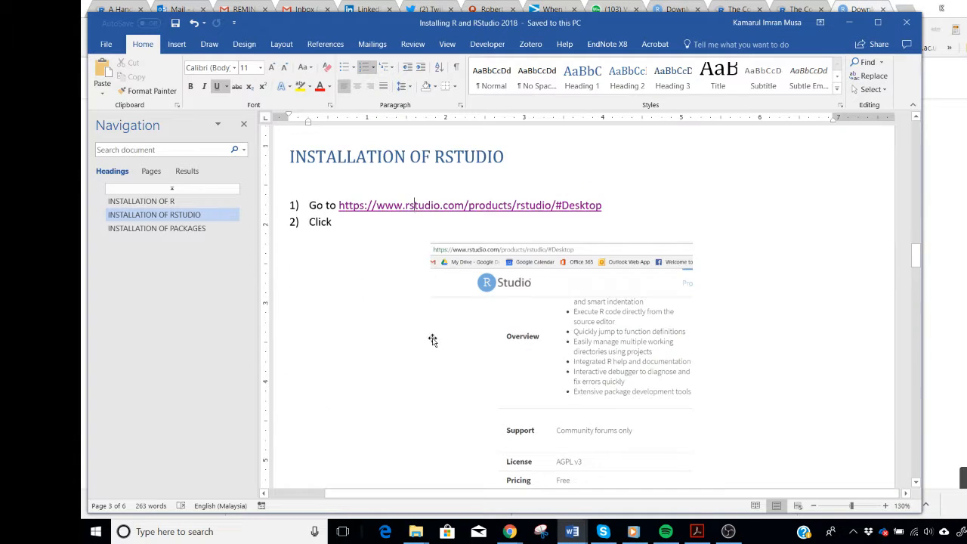
scroll(431, 339, "down", 4)
scroll(432, 338, "up", 3)
scroll(433, 338, "up", 5)
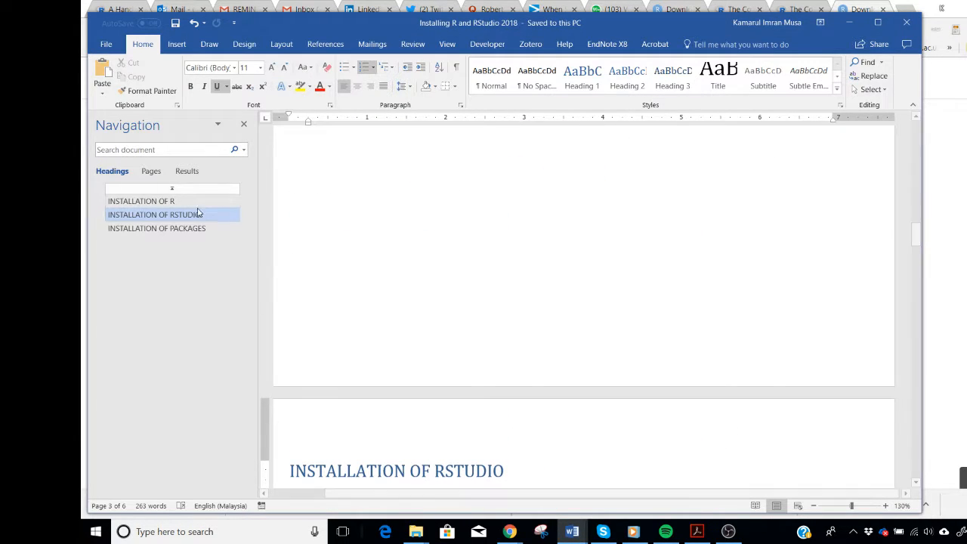
left_click(164, 201)
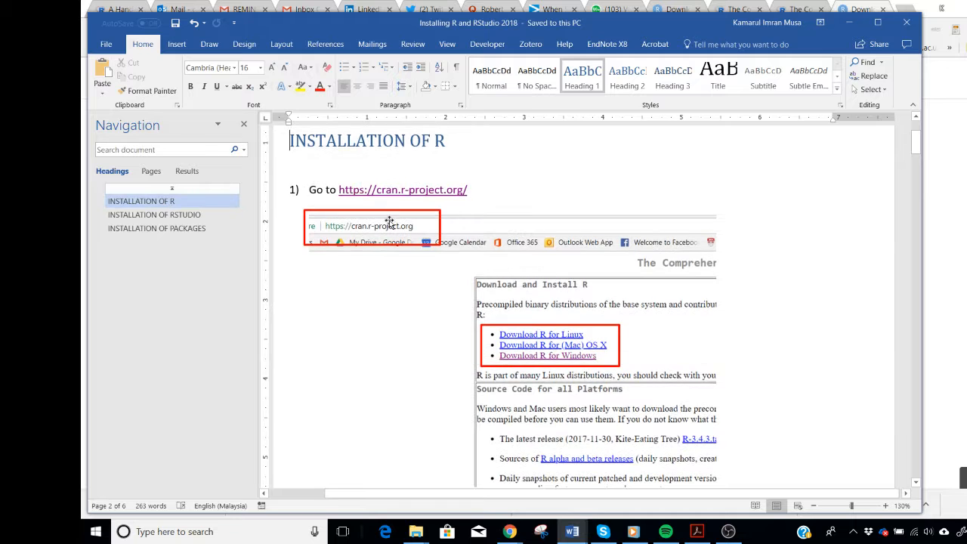
left_click(204, 215)
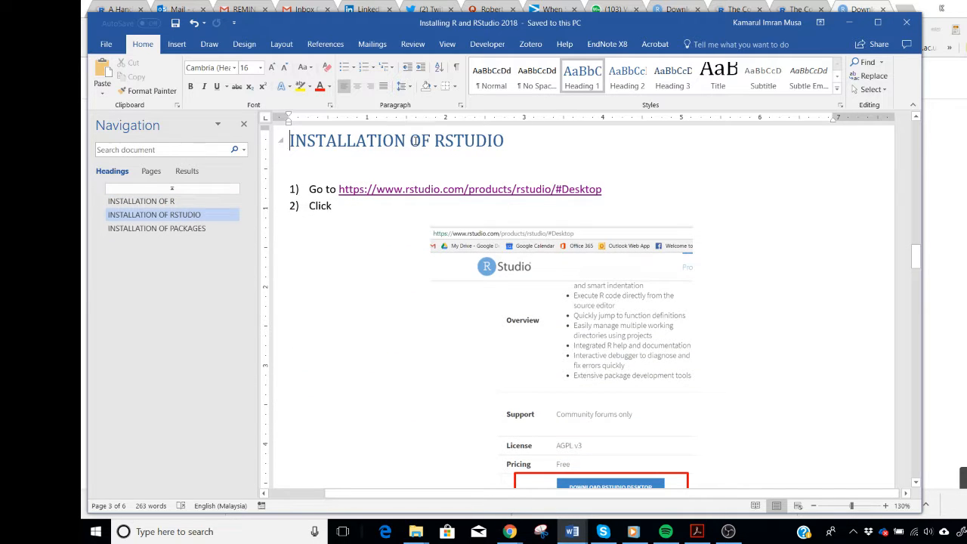
Step: Go to the guide's Installation of Packages section and start RStudio as its highlighted first instruction says
left_click(192, 228)
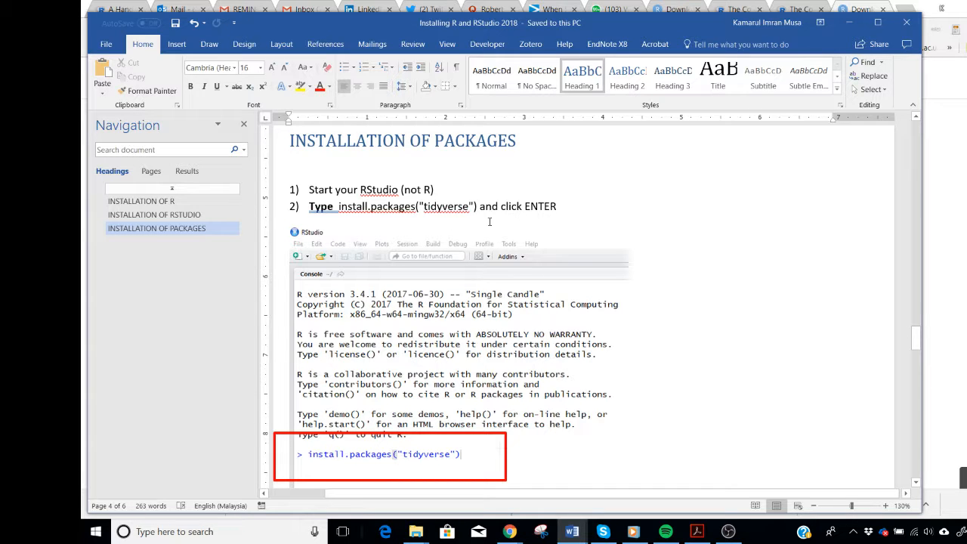
left_click_drag(309, 189, 412, 191)
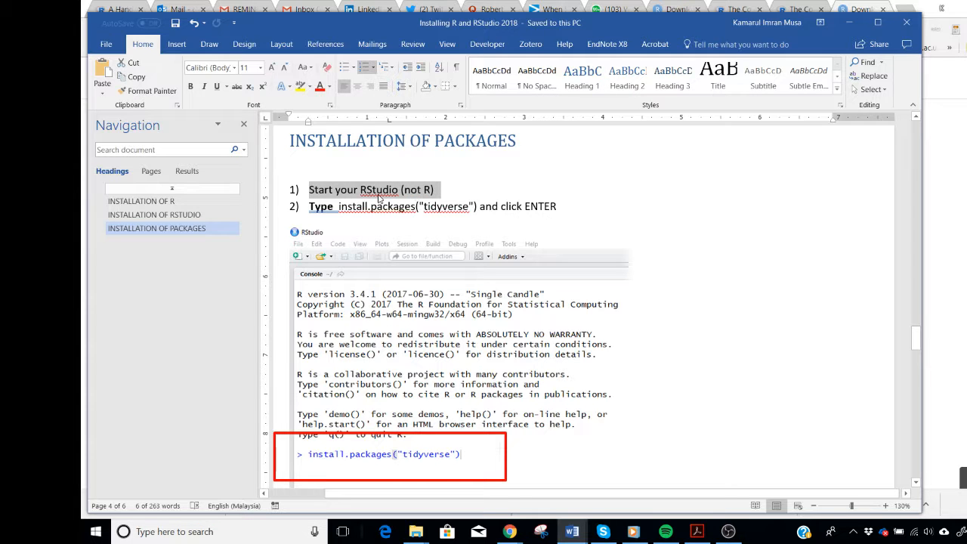
left_click(95, 531)
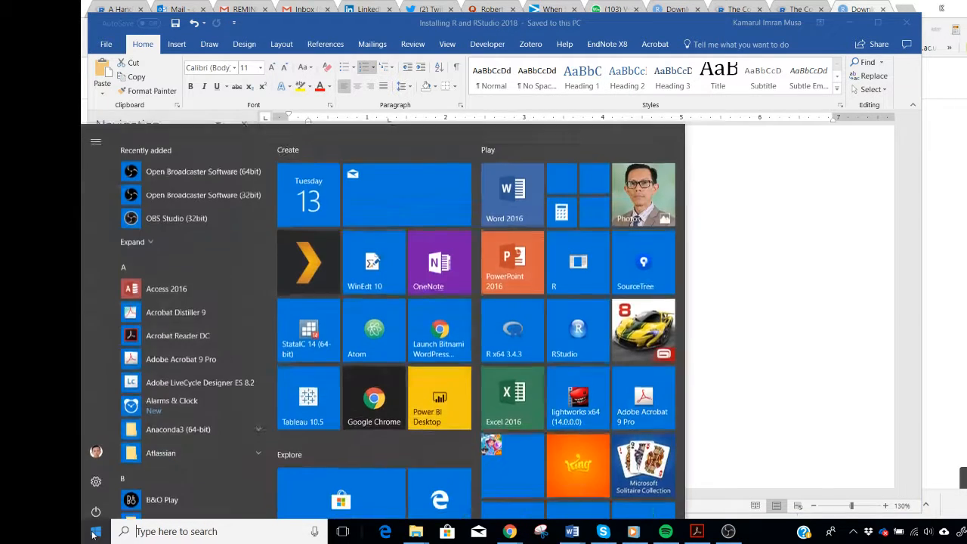
left_click(567, 314)
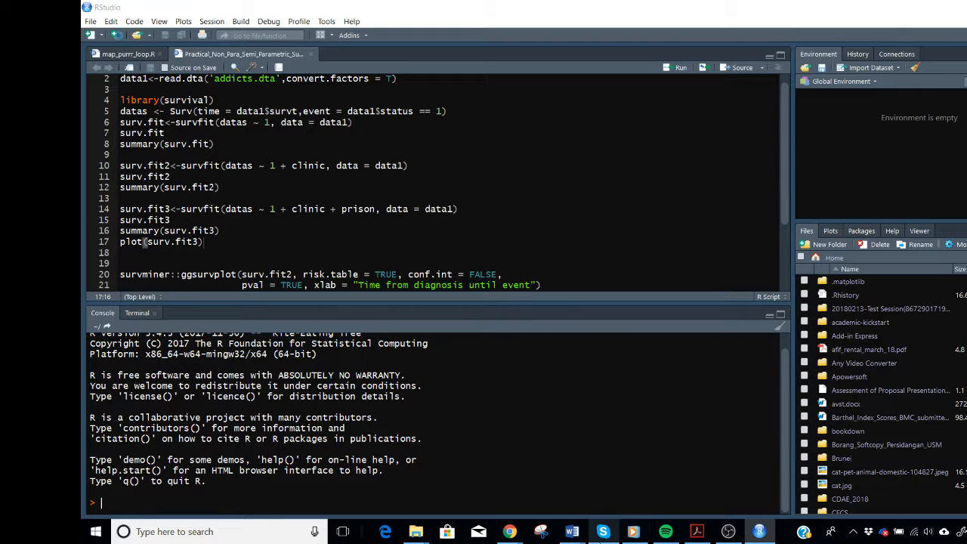
Step: Copy the command install.packages("tidyverse") from the Word guide and paste it into the RStudio console
mouse_move(574, 535)
left_click(608, 499)
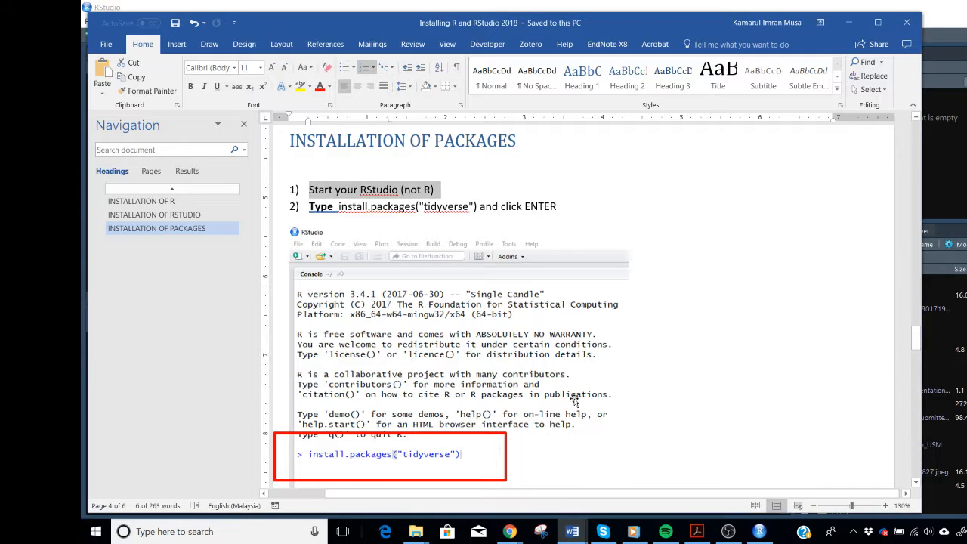
scroll(572, 402, "down", 4)
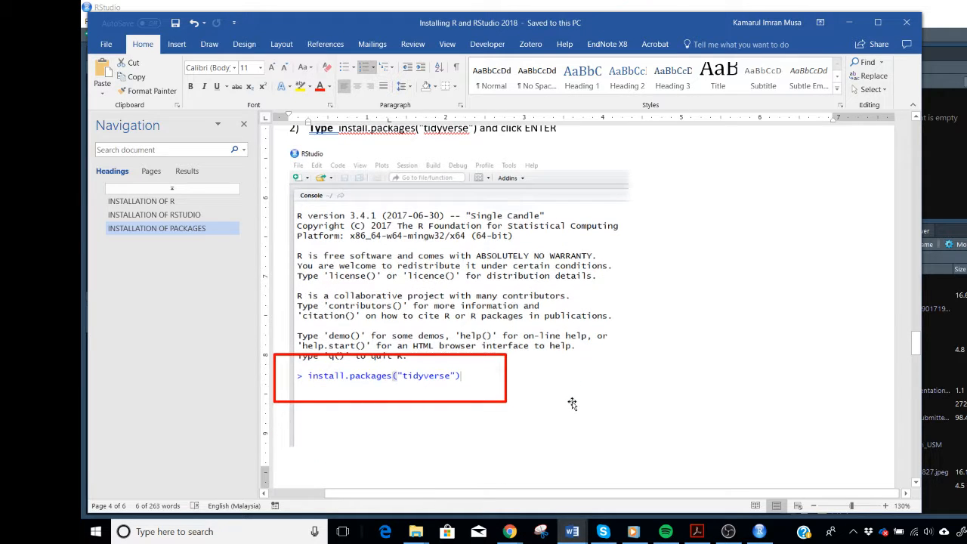
scroll(408, 274, "up", 4)
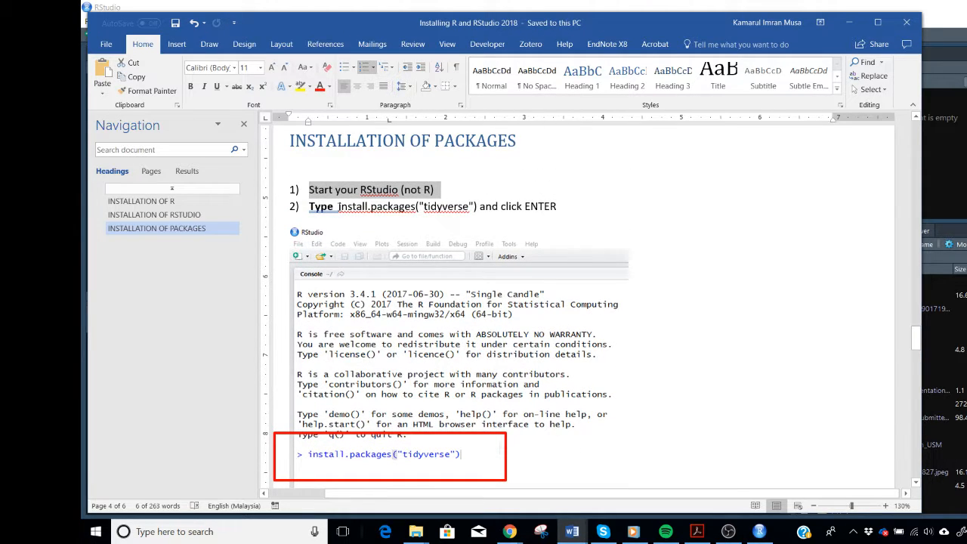
left_click_drag(338, 206, 477, 206)
right_click(463, 209)
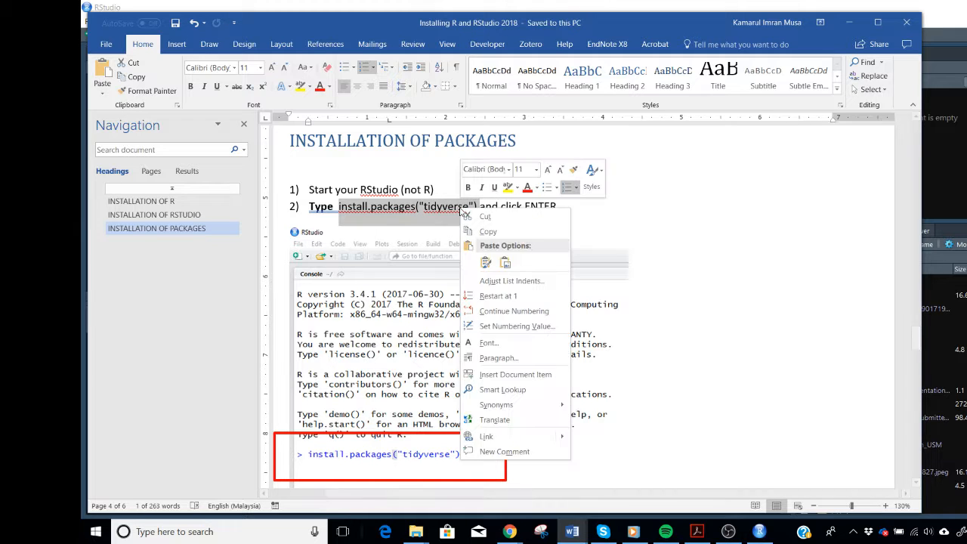
left_click(481, 233)
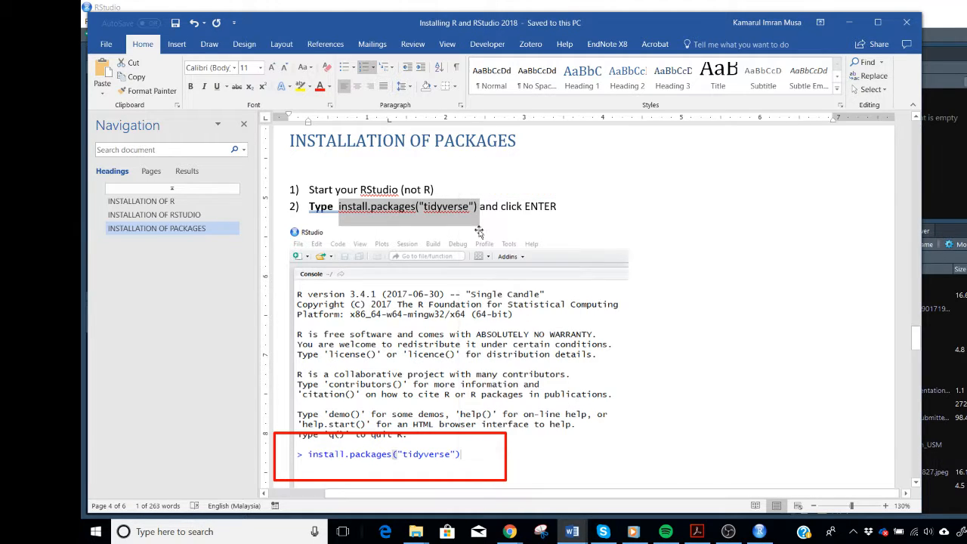
left_click(748, 530)
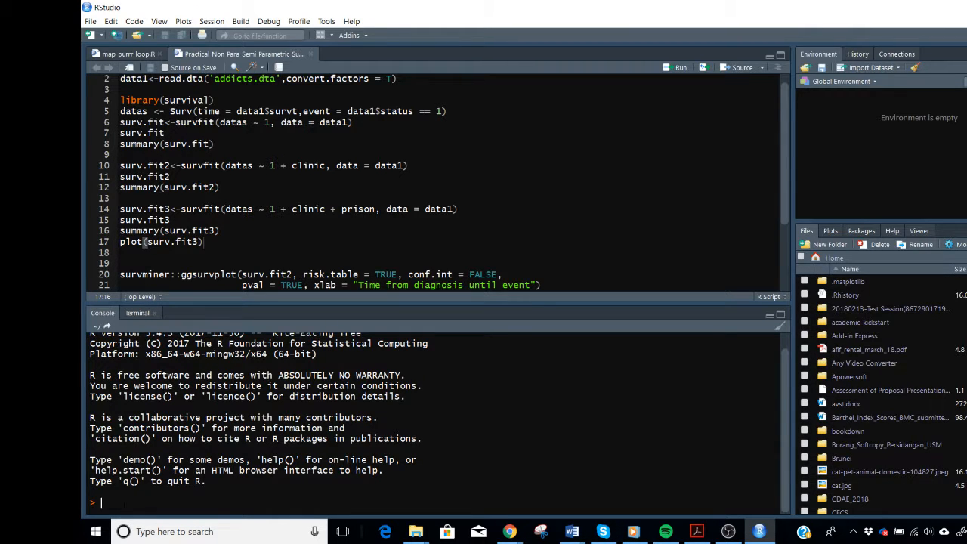
key("ctrl+v")
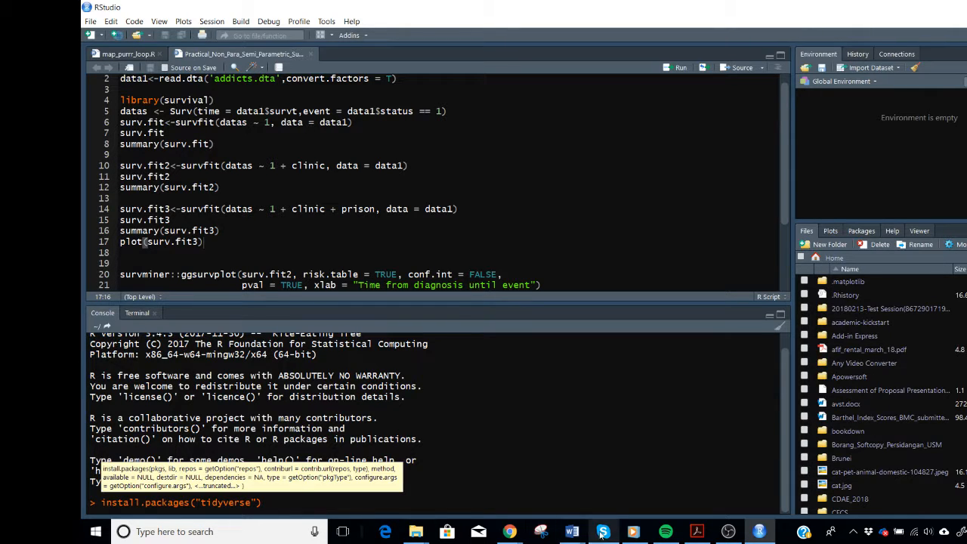
Step: Switch back to the Word guide and read its third package instruction, about finding dplyr in the search box
mouse_move(572, 530)
left_click(639, 478)
scroll(341, 309, "down", 3)
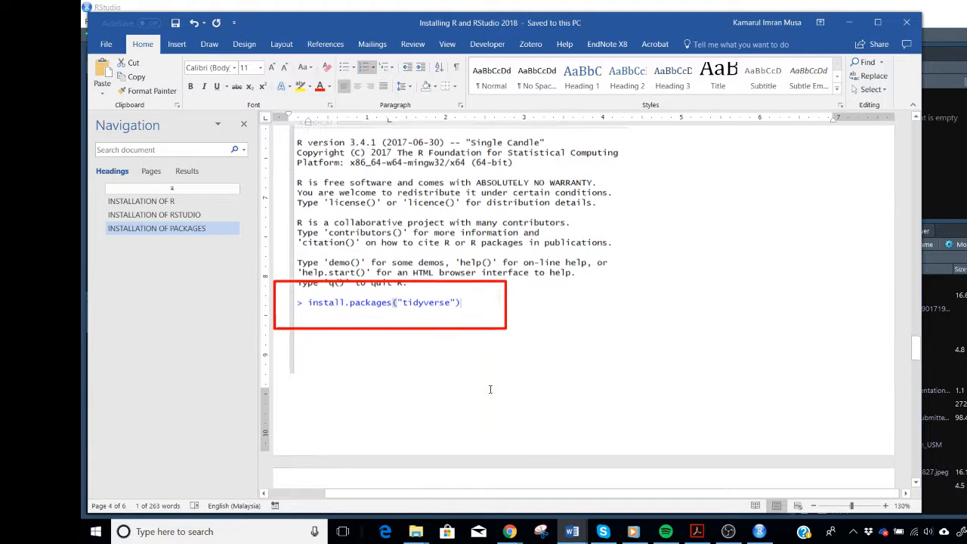
scroll(340, 306, "down", 10)
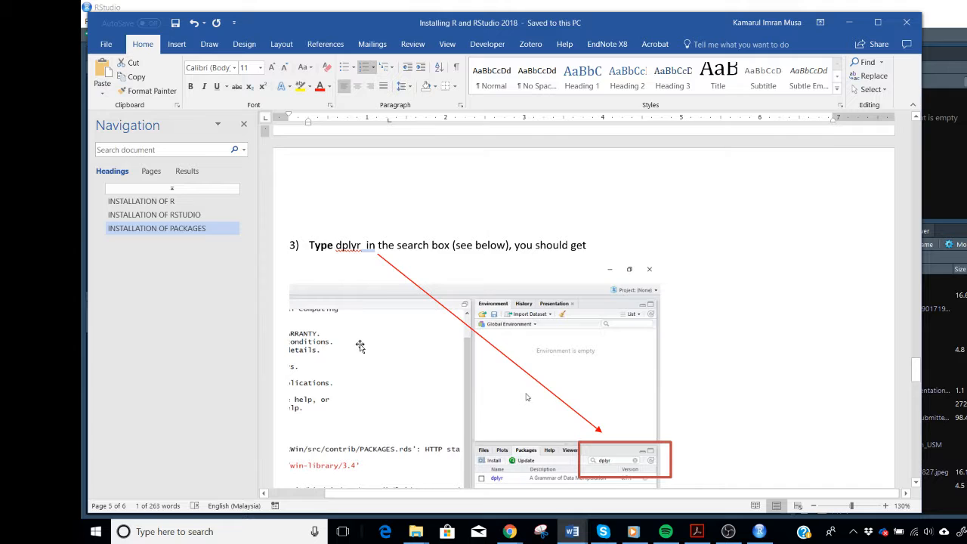
scroll(359, 345, "up", 5)
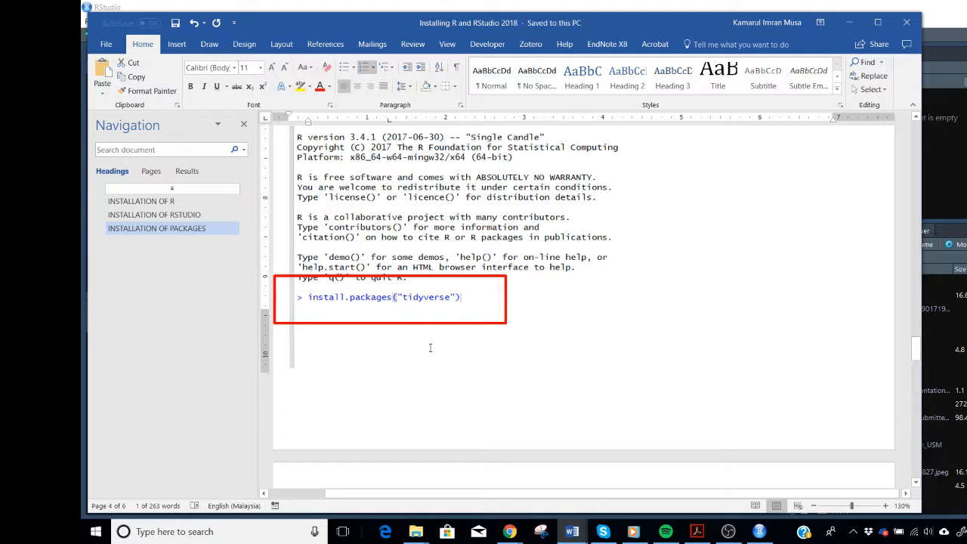
scroll(429, 347, "down", 1)
scroll(430, 347, "down", 3)
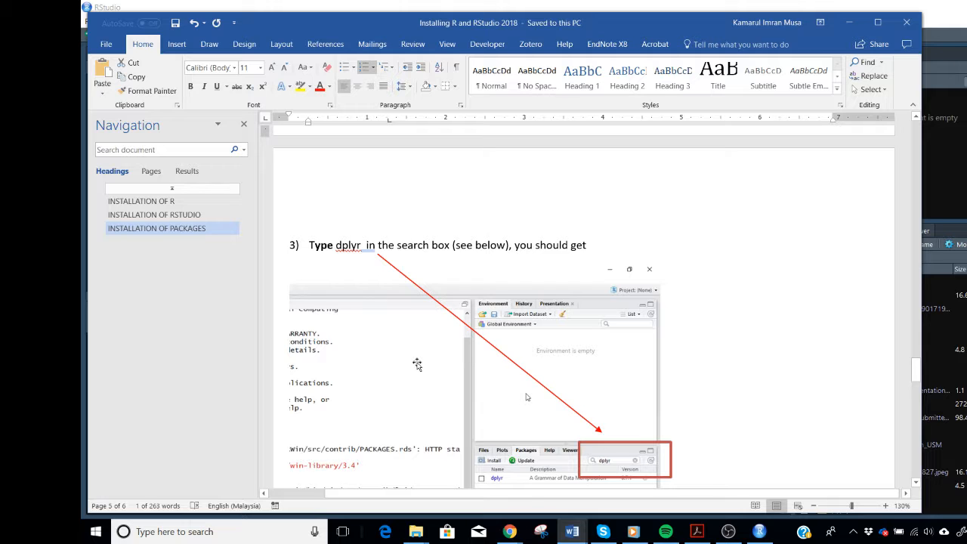
scroll(417, 364, "down", 1)
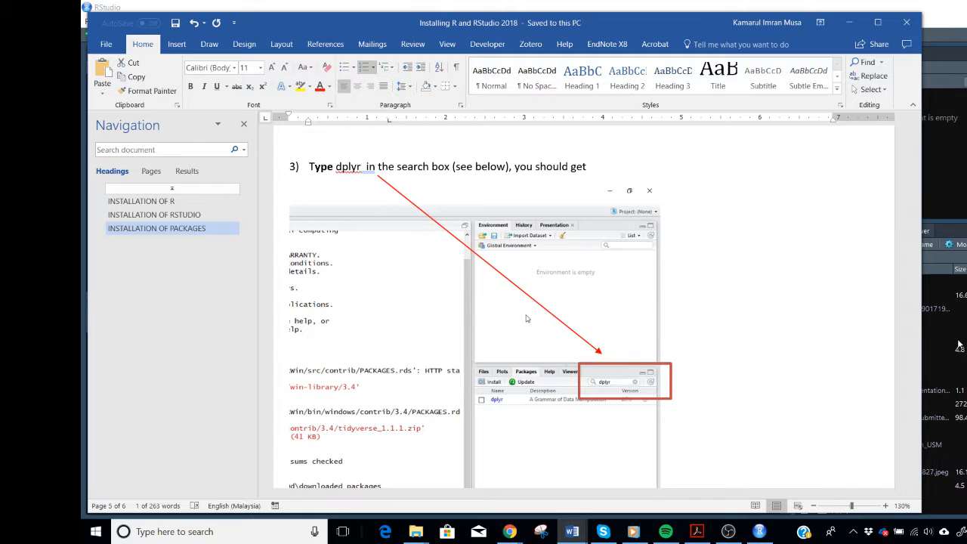
Step: Return to RStudio and search its package list for dplyr
left_click(937, 333)
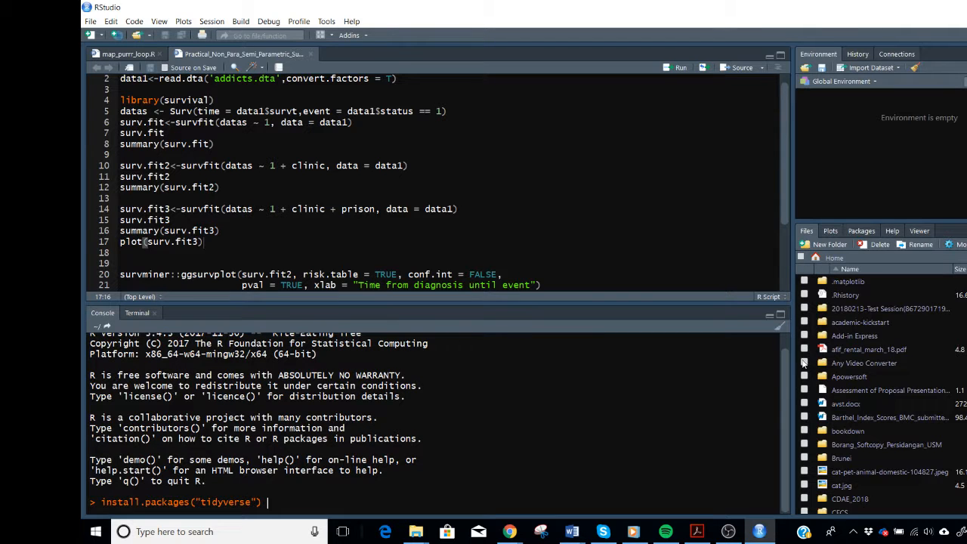
left_click(864, 232)
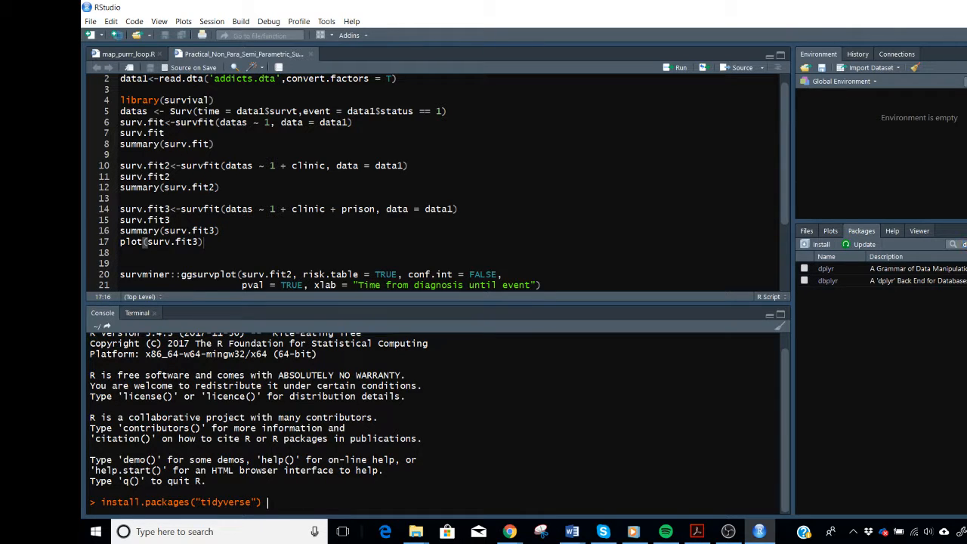
left_click_drag(267, 501, 102, 502)
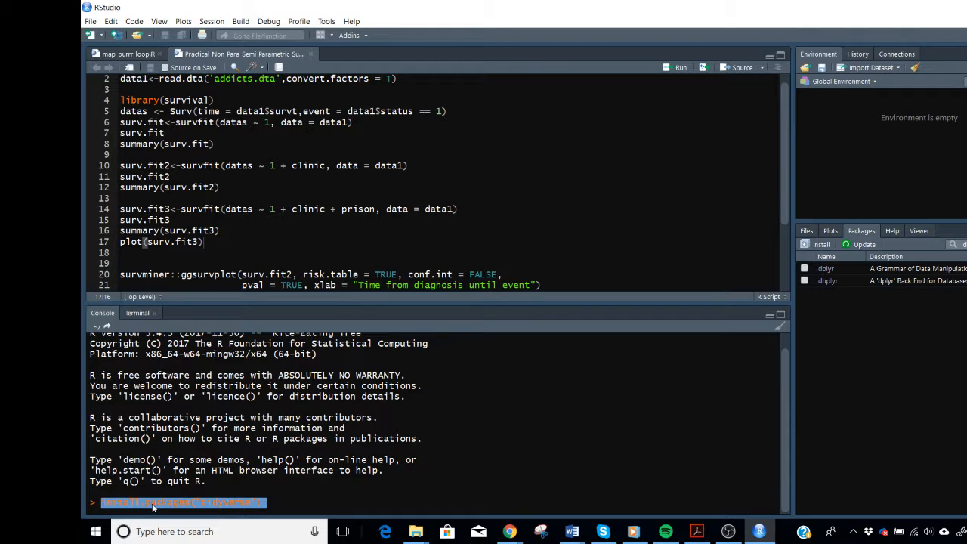
left_click(266, 502)
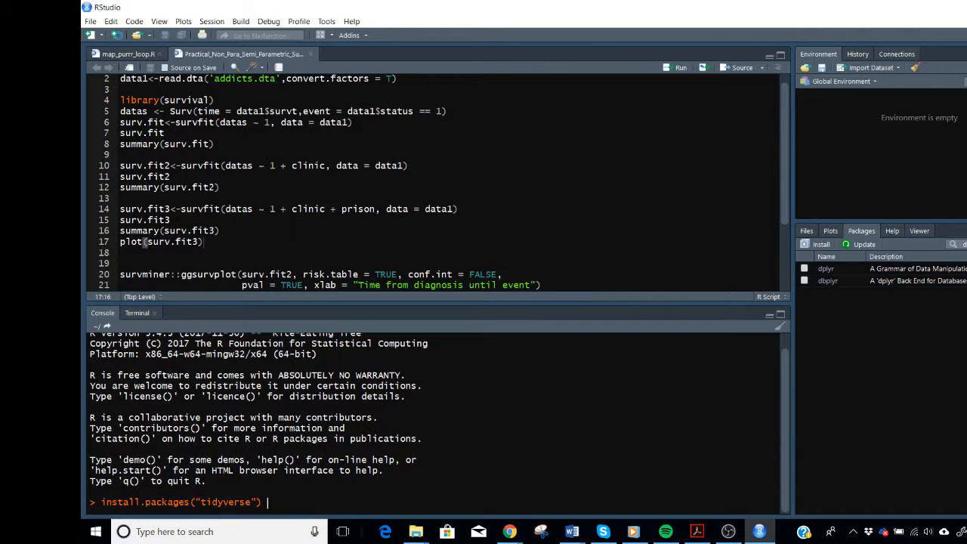
Step: Choose the nlme package in the Install Packages dialog, and cancel the dialog without installing it
left_click(819, 244)
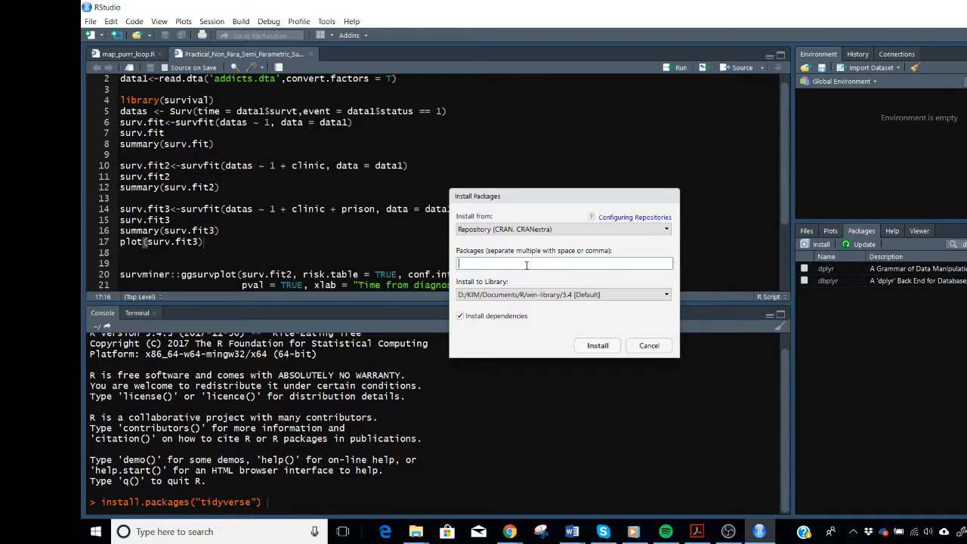
type("mm")
key("BackSpace")
key("BackSpace")
type("n")
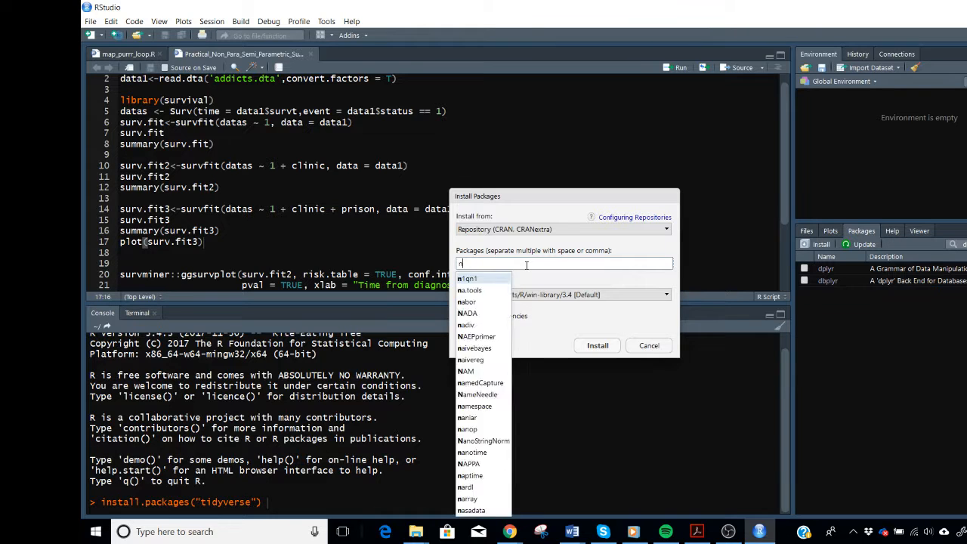
type("mle")
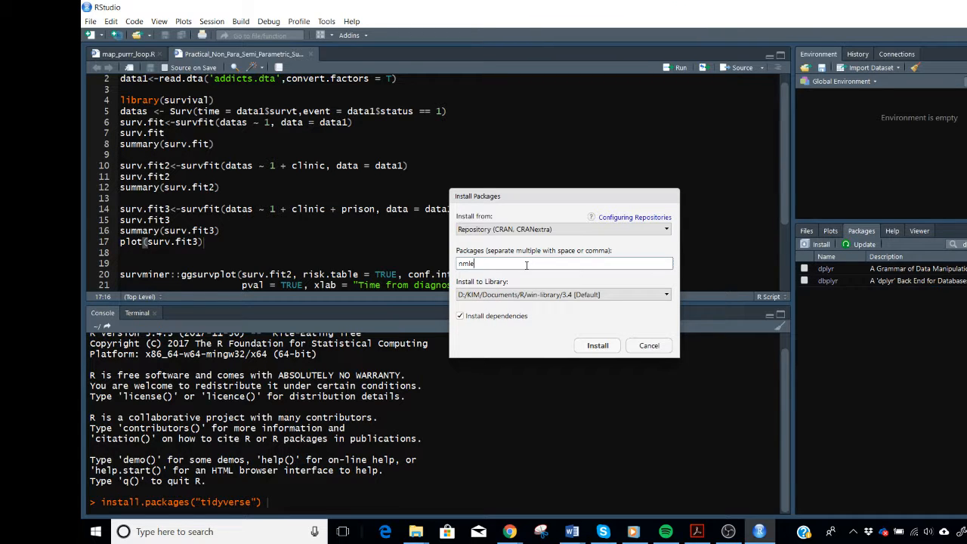
key("BackSpace")
key("BackSpace")
key("BackSpace")
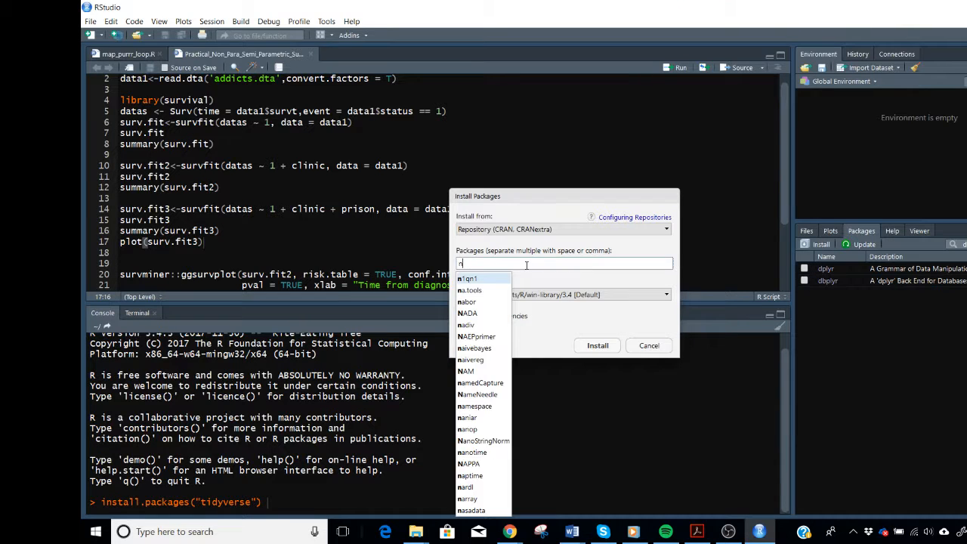
type("lme")
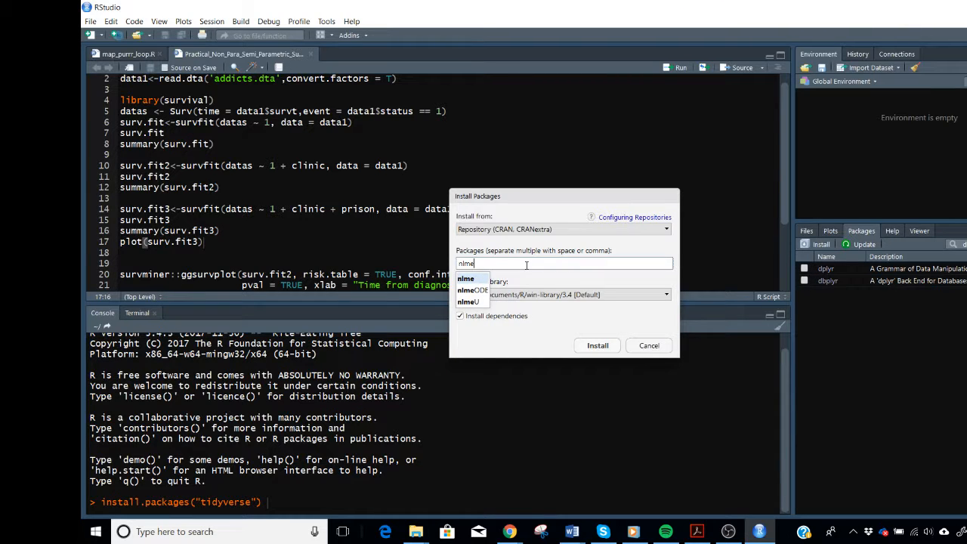
left_click(477, 280)
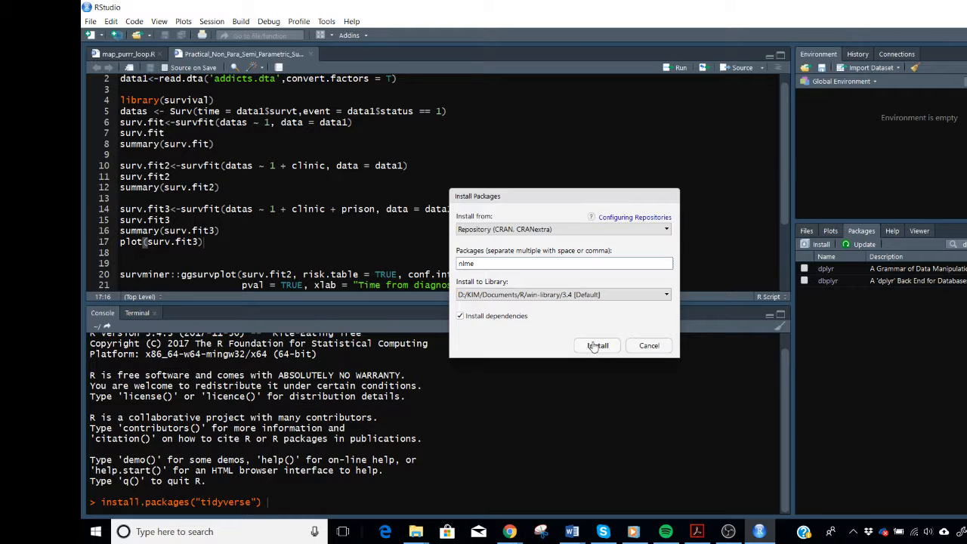
left_click(647, 347)
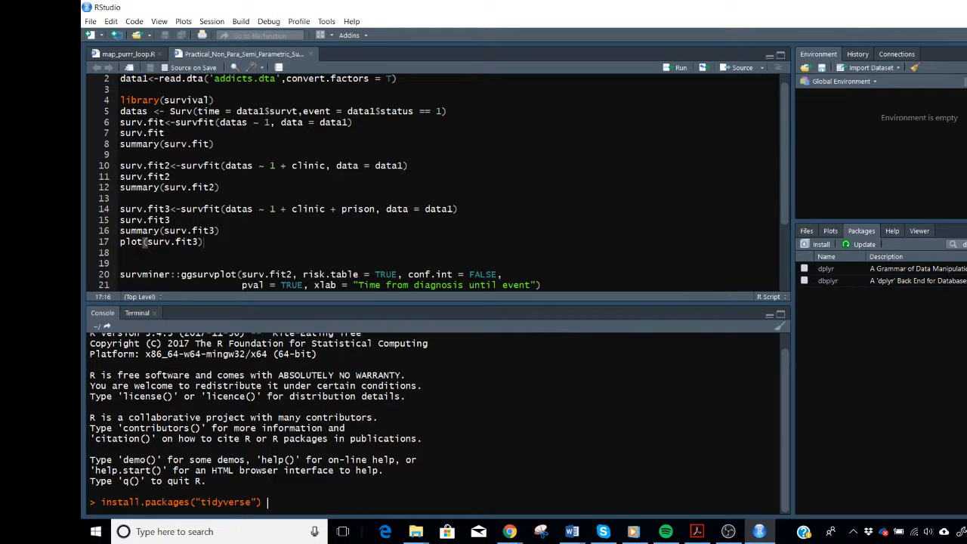